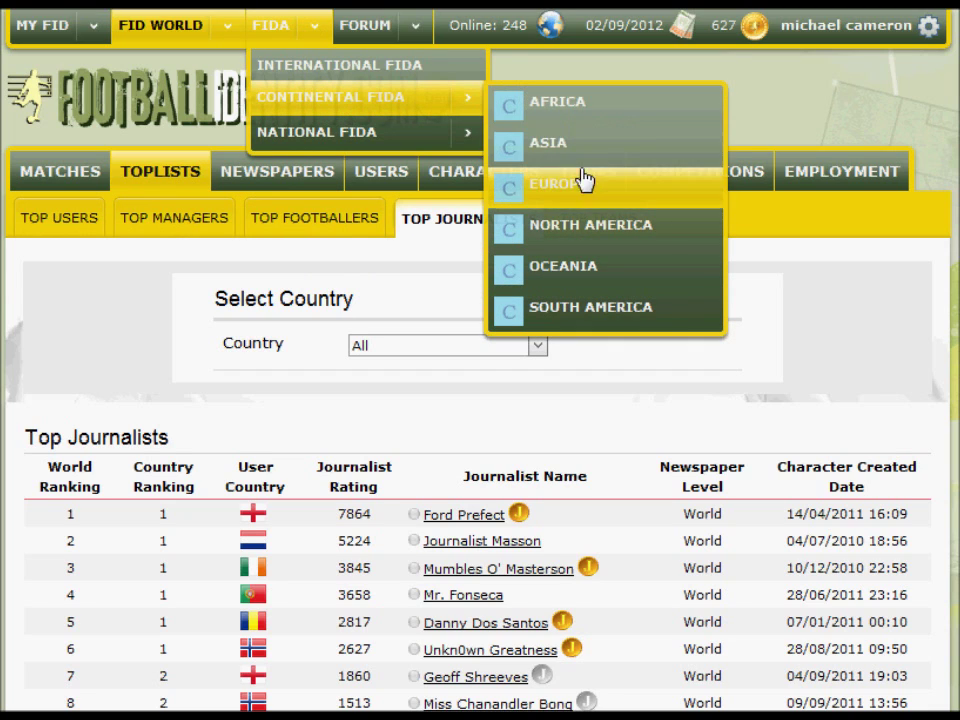
Open Brazil's national FIDA page from the list of national organisations
{"action": "mouse_move", "coordinate": [471, 146]}
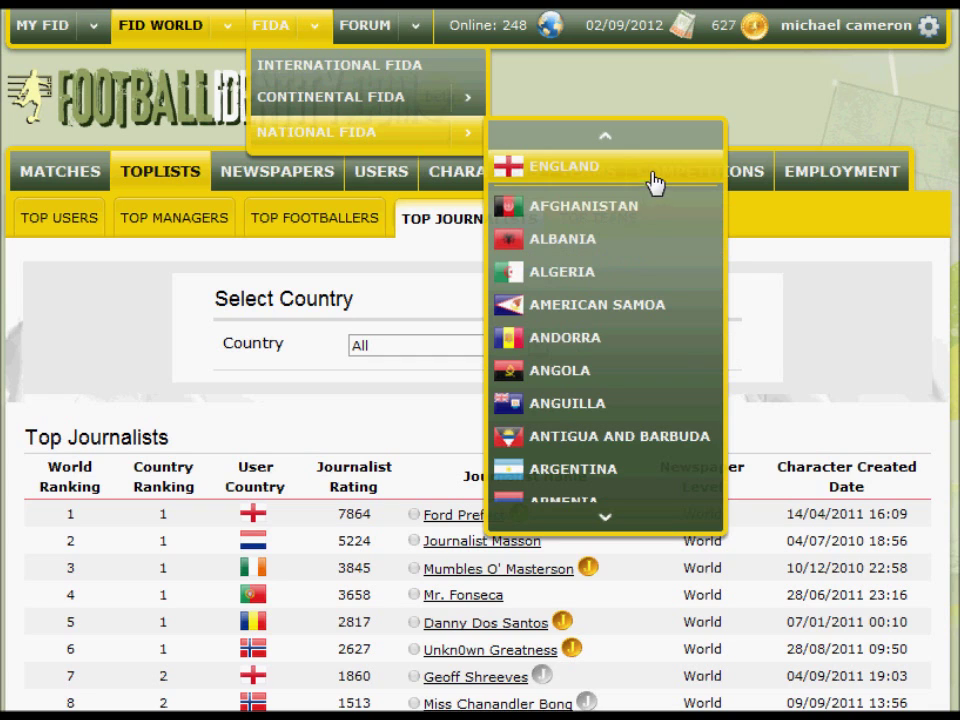
{"action": "left_click", "coordinate": [648, 522]}
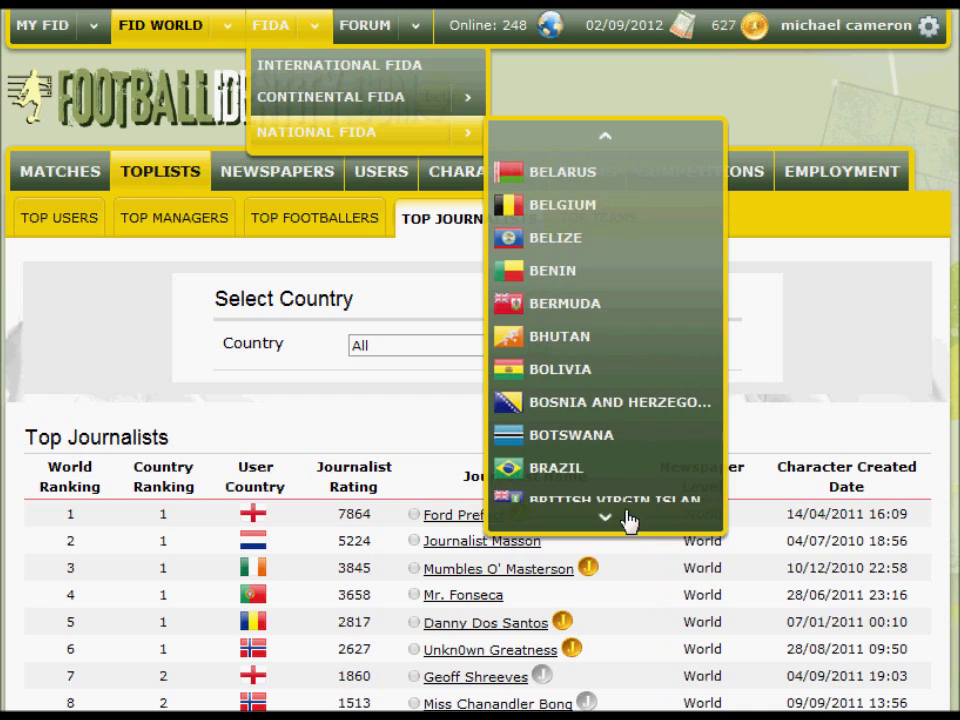
{"action": "left_click", "coordinate": [606, 481]}
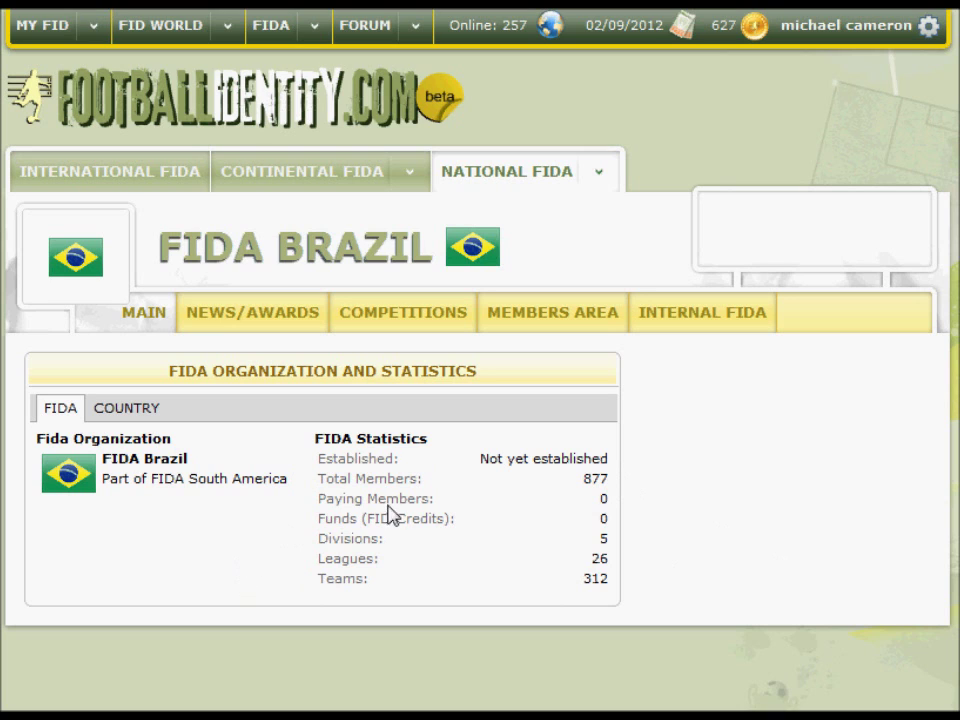
Open Italy's national FIDA page and view its country statistics before returning to the FIDA statistics
{"action": "left_click", "coordinate": [606, 172]}
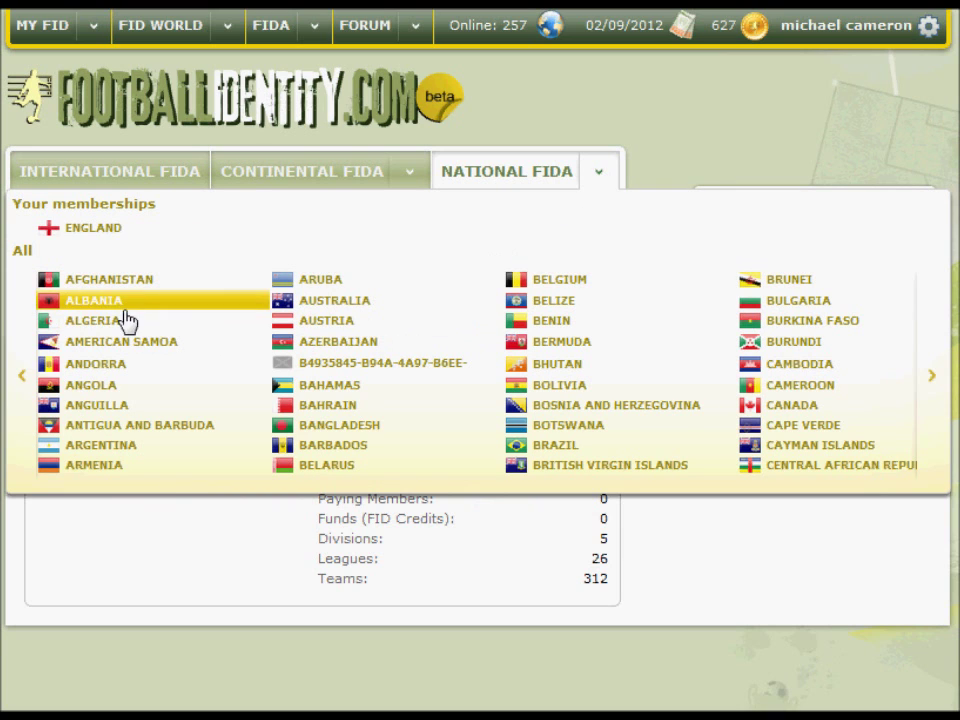
{"action": "left_click", "coordinate": [932, 383]}
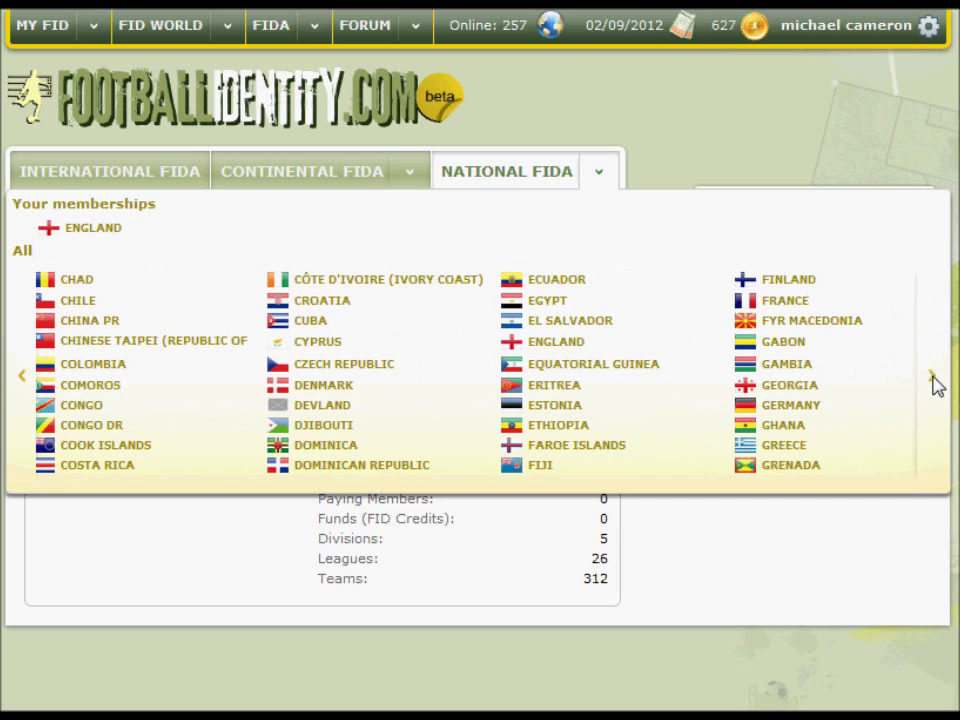
{"action": "left_click", "coordinate": [933, 379]}
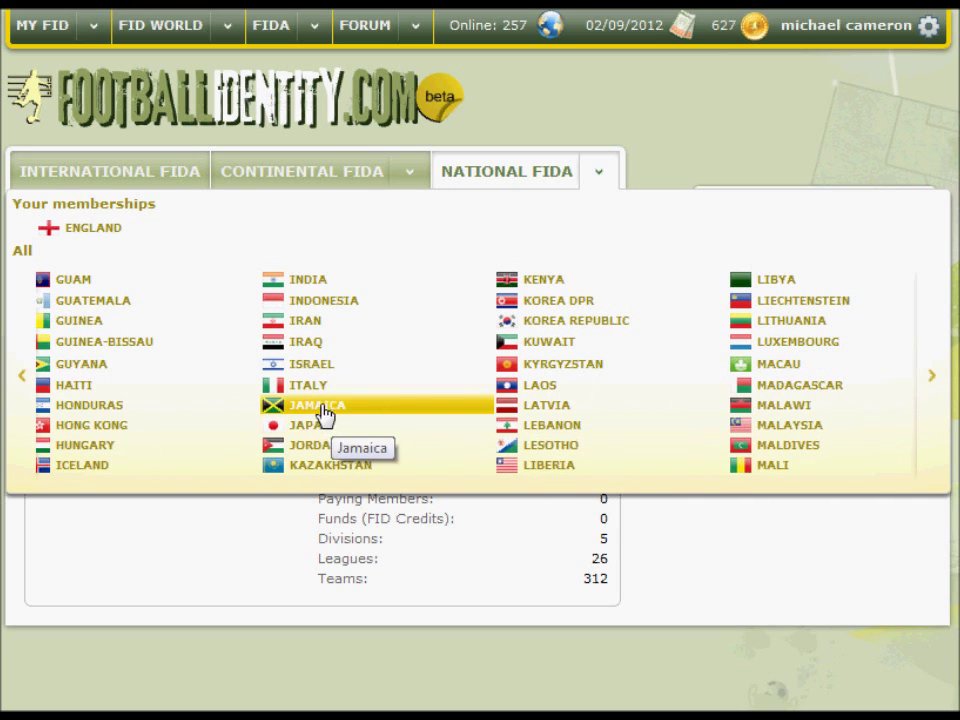
{"action": "left_click", "coordinate": [356, 394]}
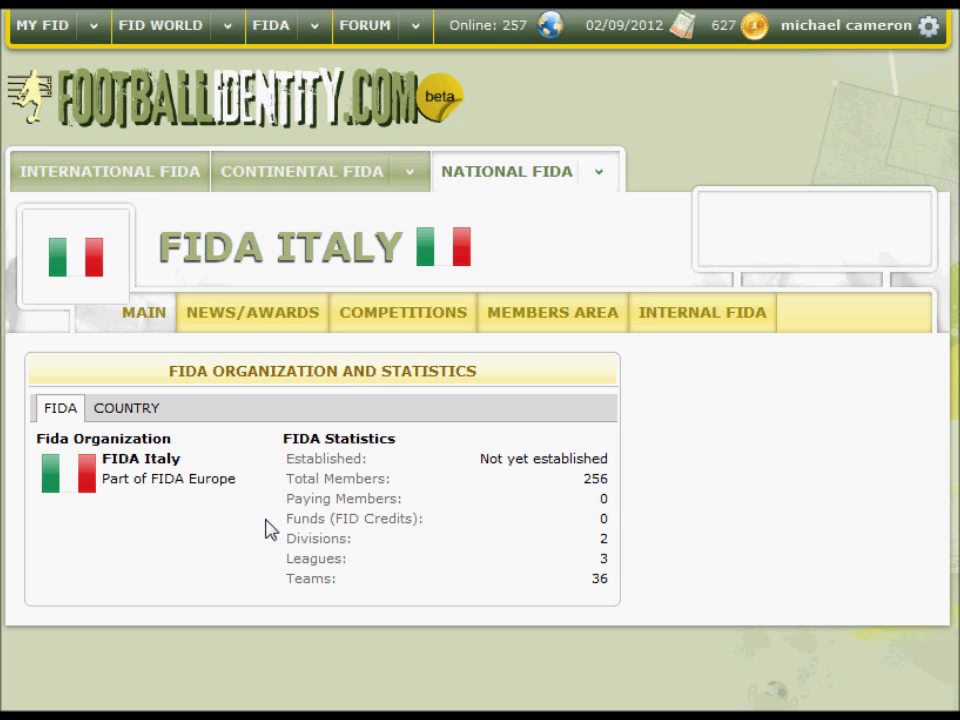
{"action": "left_click", "coordinate": [130, 414]}
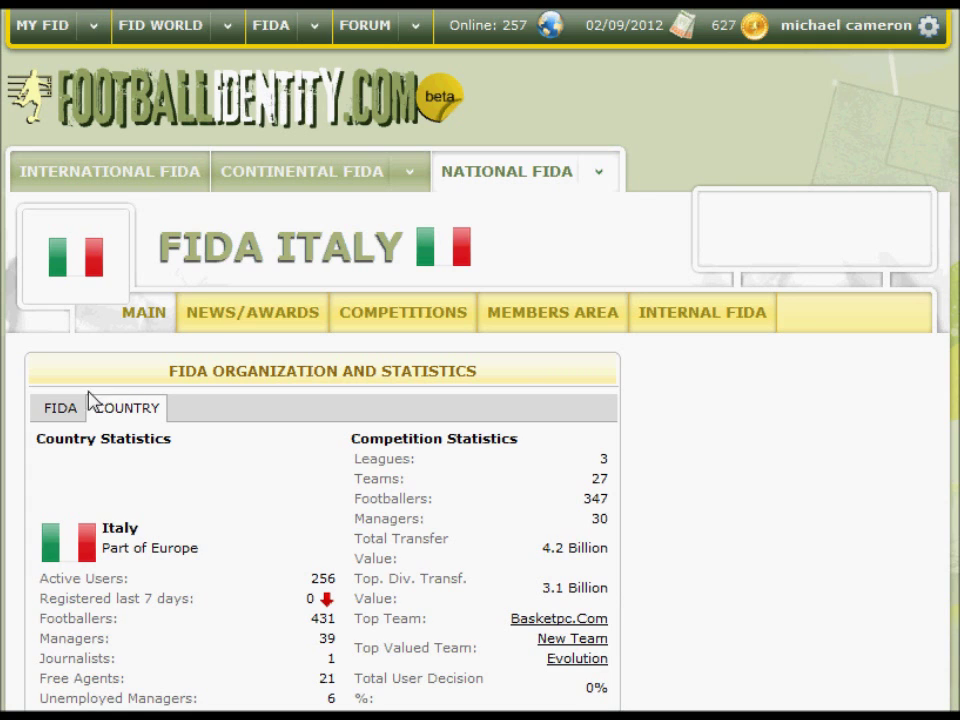
{"action": "left_click", "coordinate": [55, 410]}
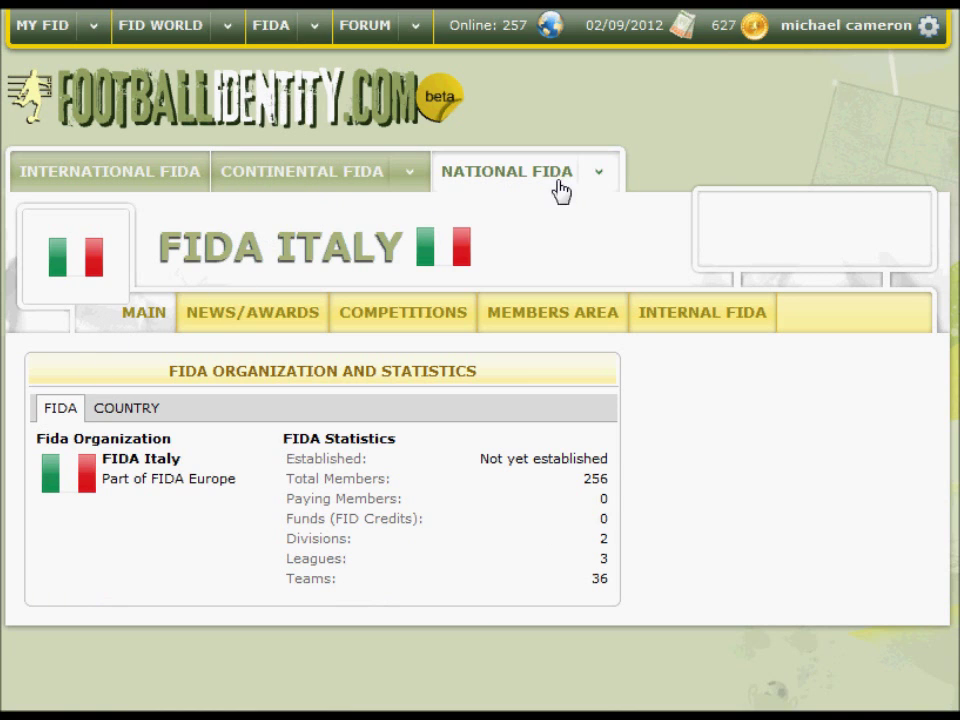
Open England's national FIDA page from the memberships and view its country statistics
{"action": "left_click", "coordinate": [594, 183]}
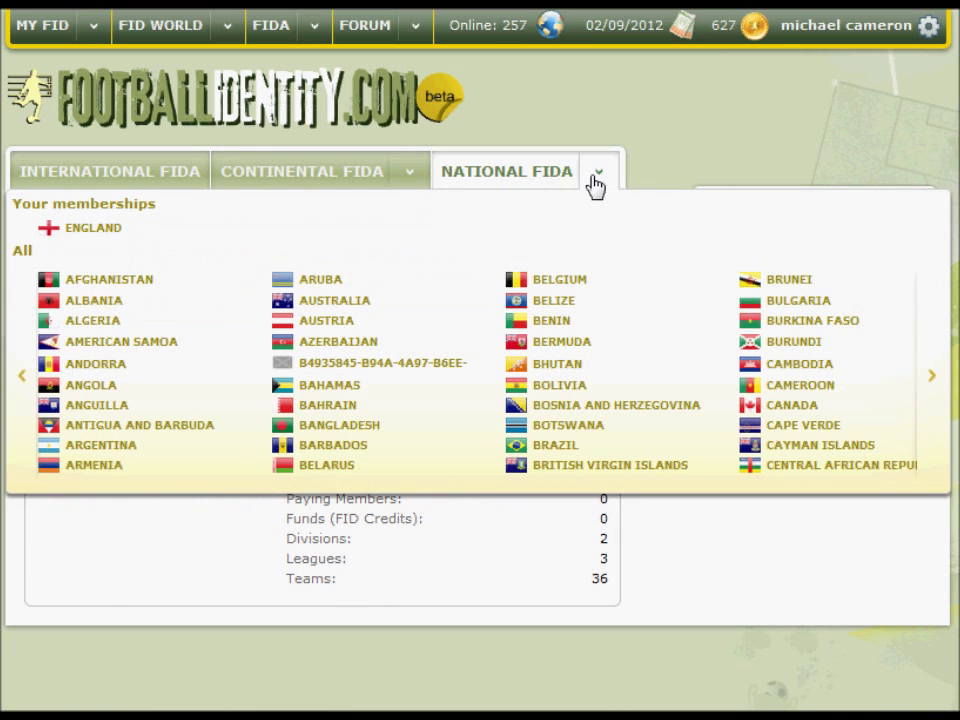
{"action": "left_click", "coordinate": [117, 230]}
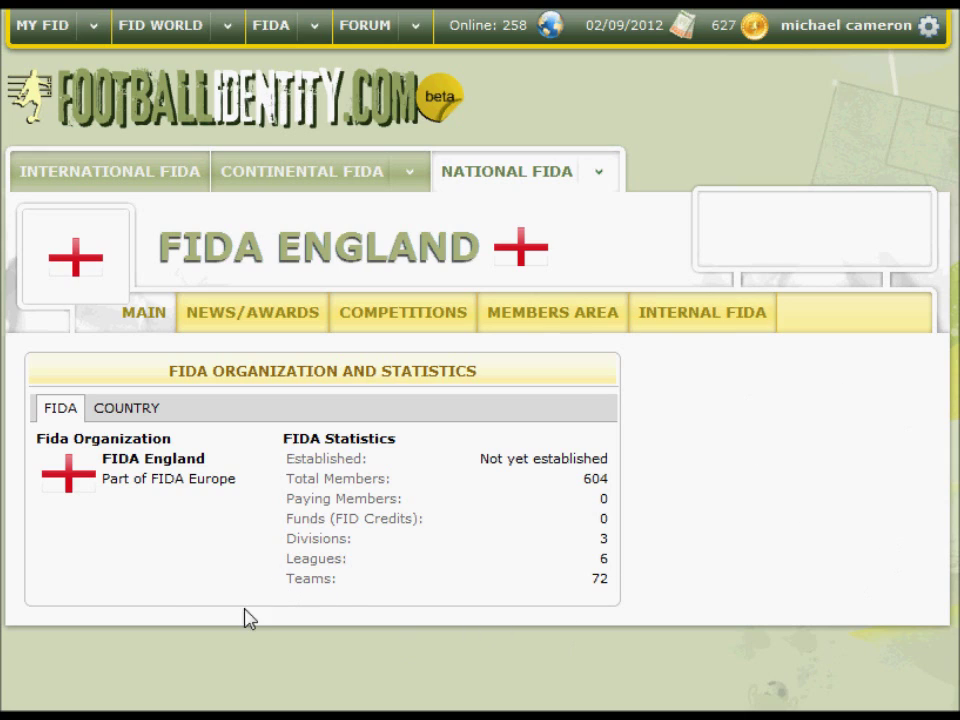
{"action": "left_click", "coordinate": [134, 414]}
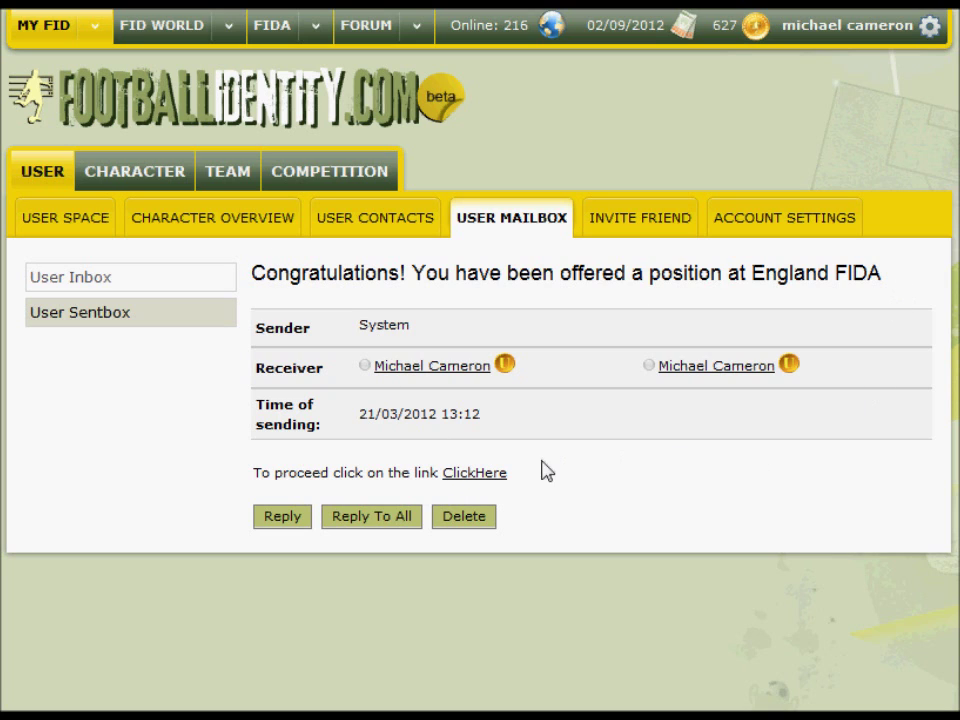
Follow the link in the mailbox offer and accept the position of President at England FIDA
{"action": "left_click", "coordinate": [495, 474]}
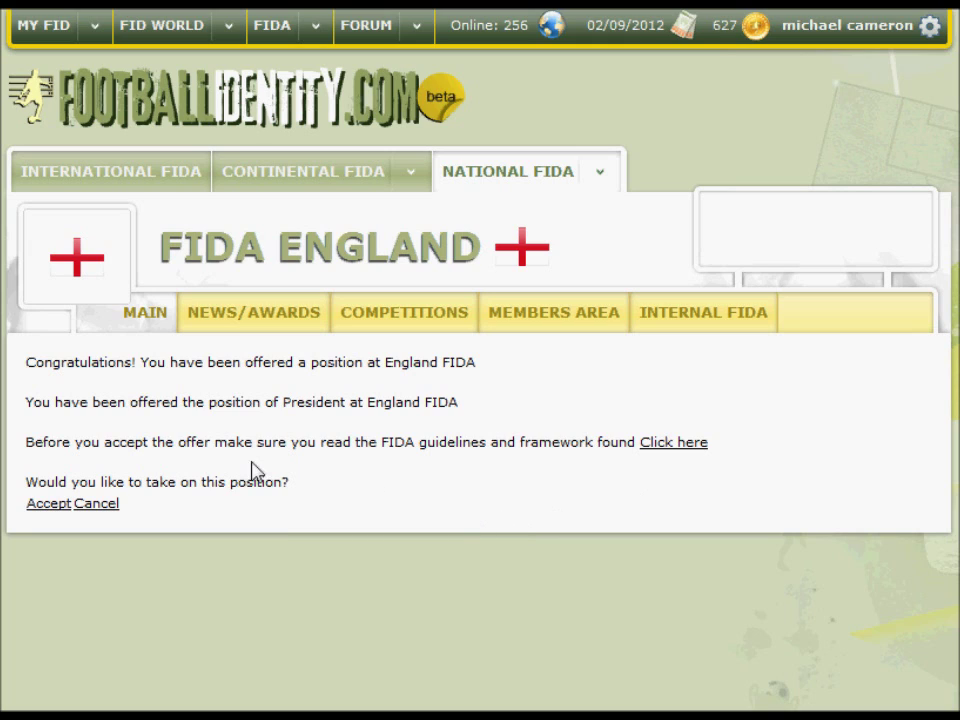
{"action": "left_click_drag", "start_coordinate": [284, 403], "coordinate": [484, 414]}
{"action": "left_click", "coordinate": [542, 415]}
{"action": "left_click", "coordinate": [52, 504]}
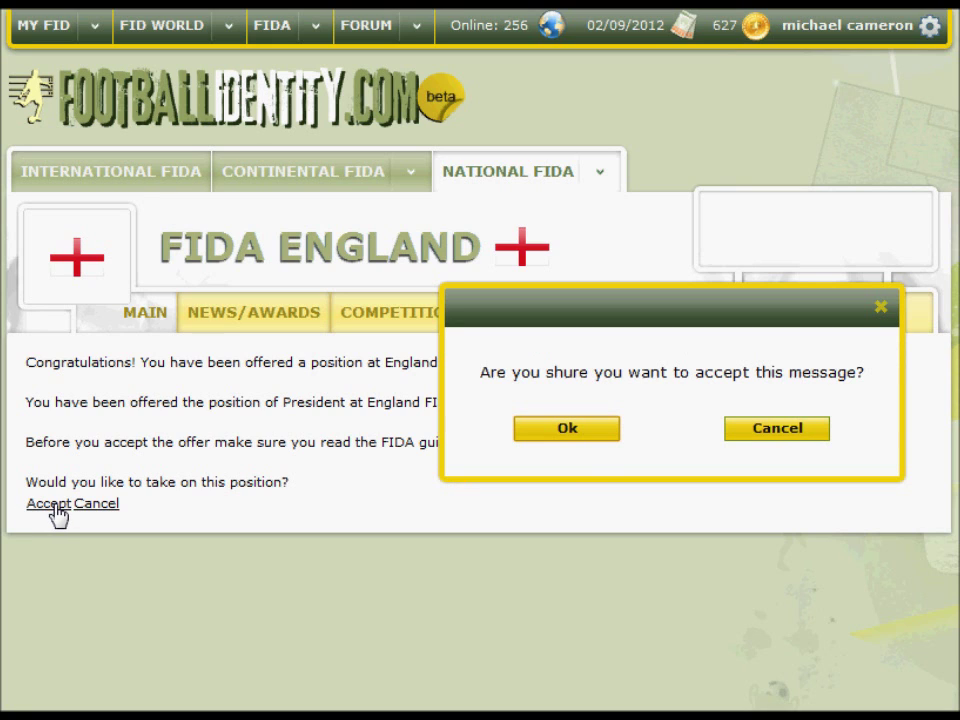
{"action": "left_click", "coordinate": [586, 430]}
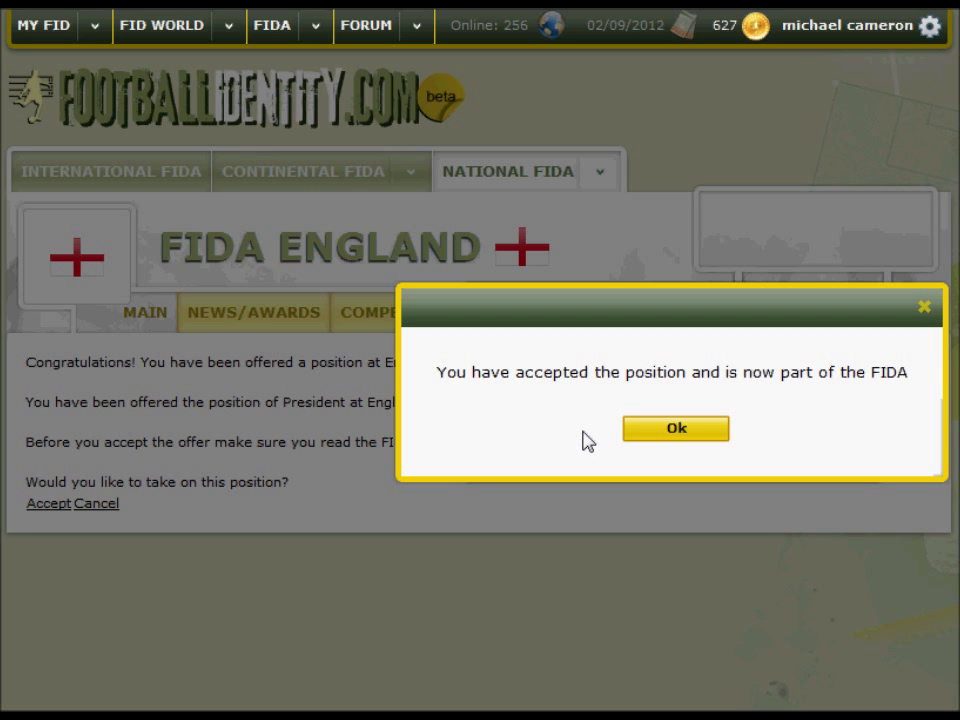
{"action": "left_click", "coordinate": [653, 436]}
{"action": "left_click", "coordinate": [677, 436]}
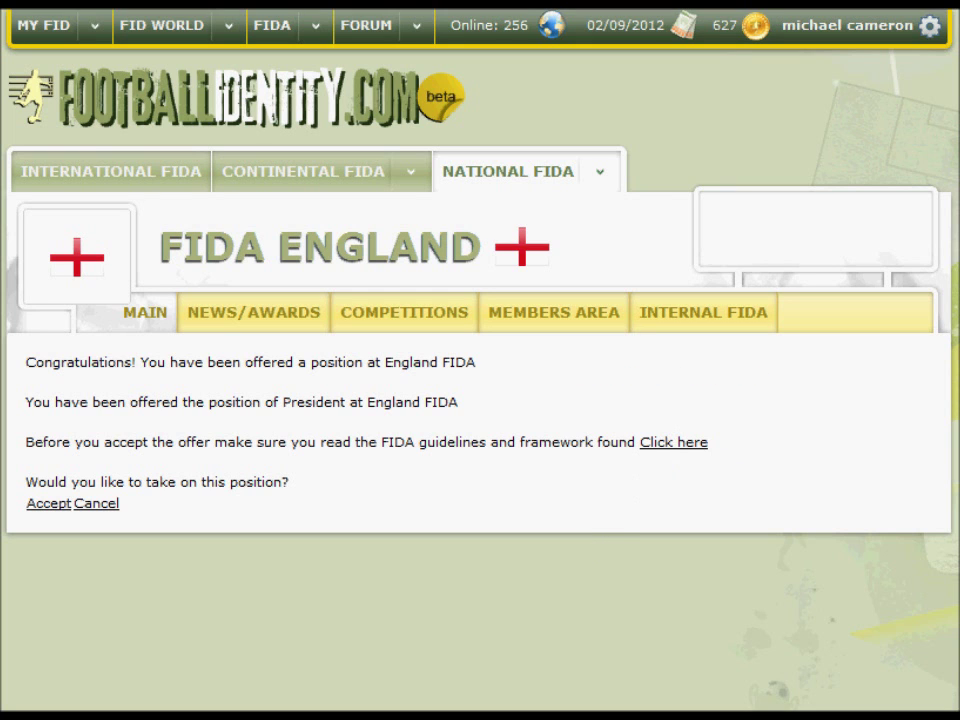
Open England's national FIDA from the memberships and enter its Internal FIDA area
{"action": "left_click", "coordinate": [600, 180]}
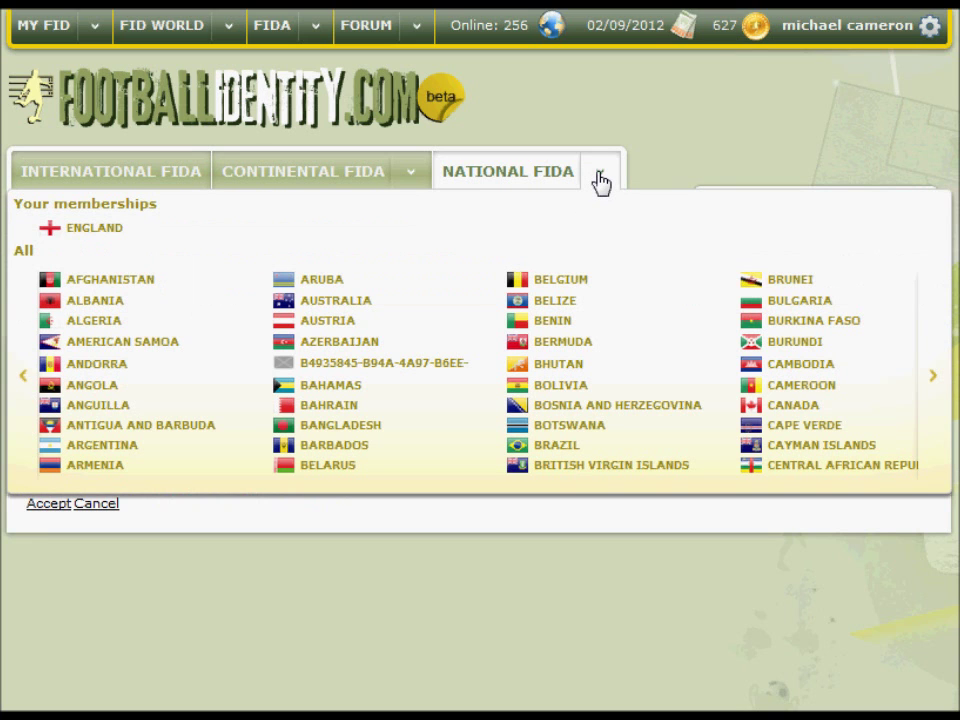
{"action": "left_click", "coordinate": [146, 231]}
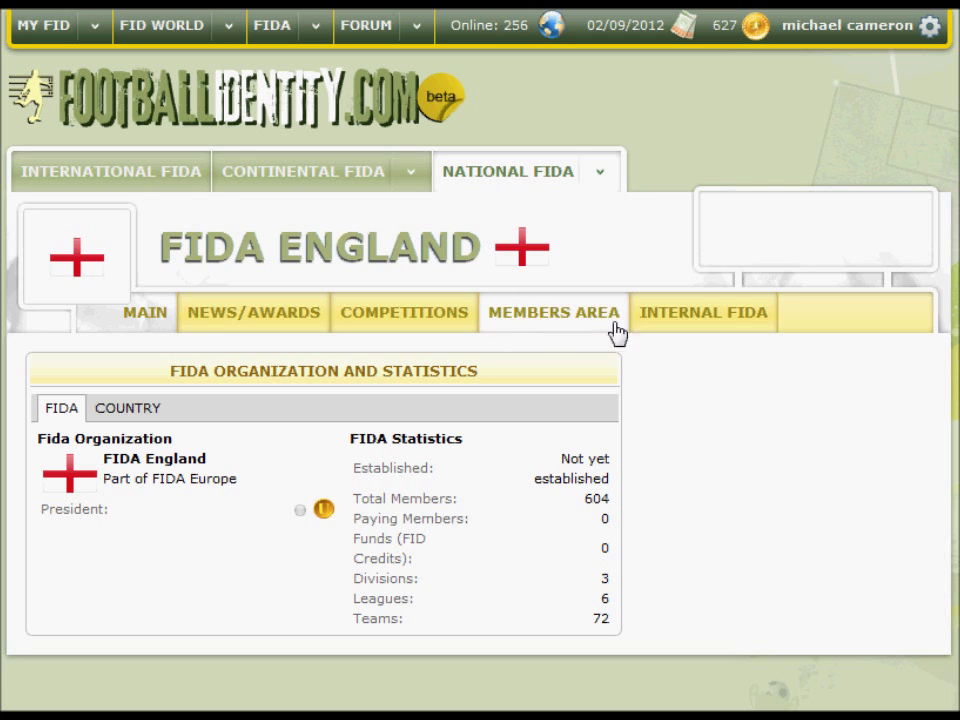
{"action": "left_click", "coordinate": [711, 330]}
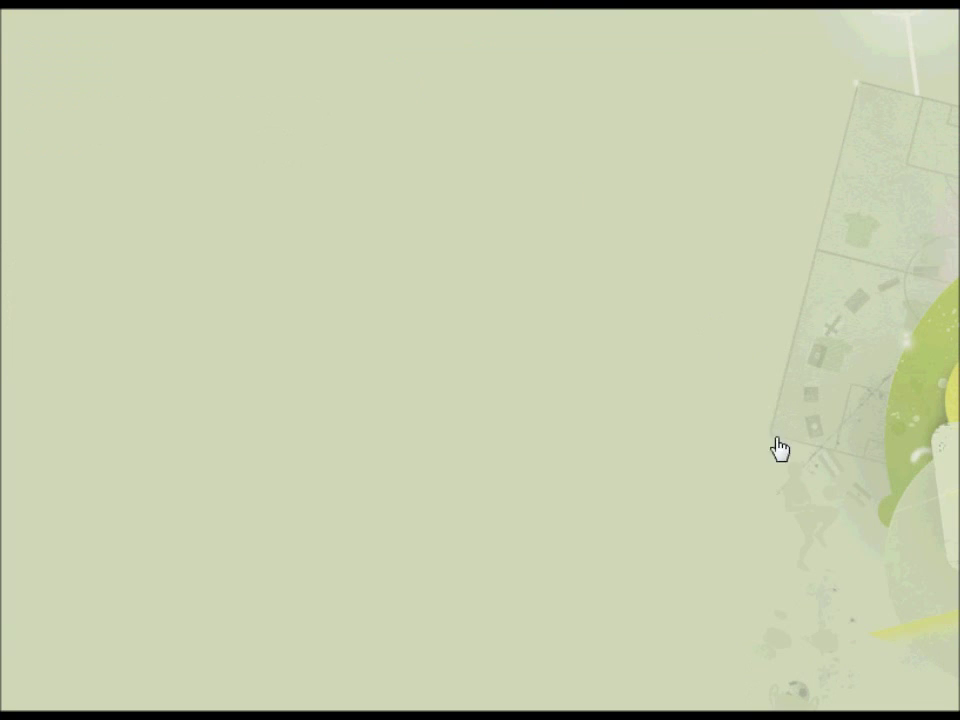
Look over the control room and open the maintenance page for FIDA representatives and their access
{"action": "scroll", "coordinate": [748, 477], "scroll_direction": "down", "scroll_amount": 2}
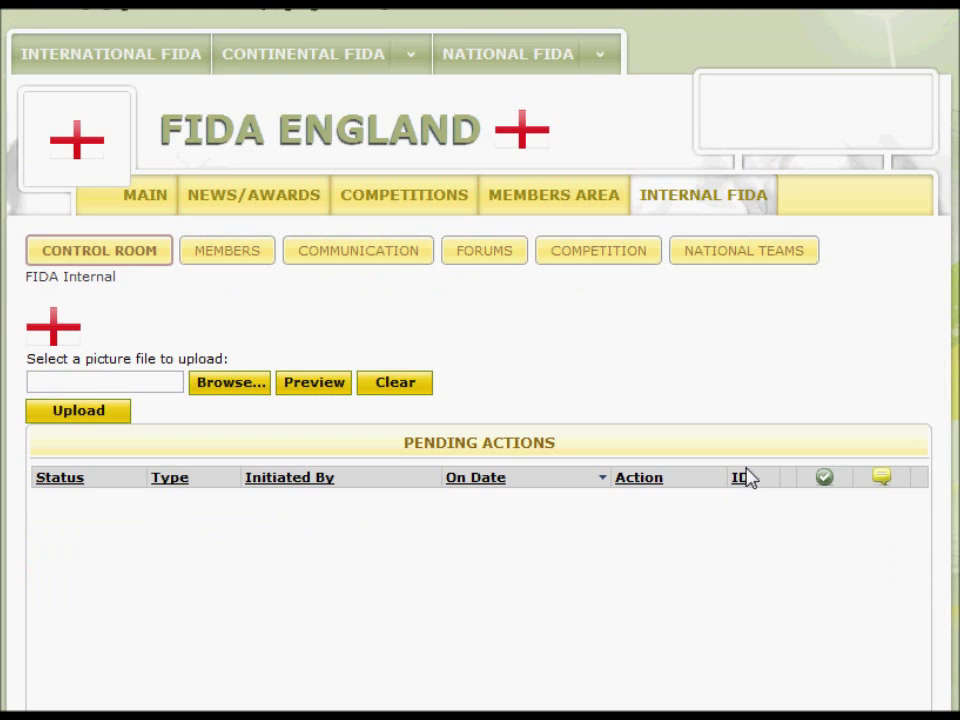
{"action": "scroll", "coordinate": [748, 477], "scroll_direction": "down", "scroll_amount": 4}
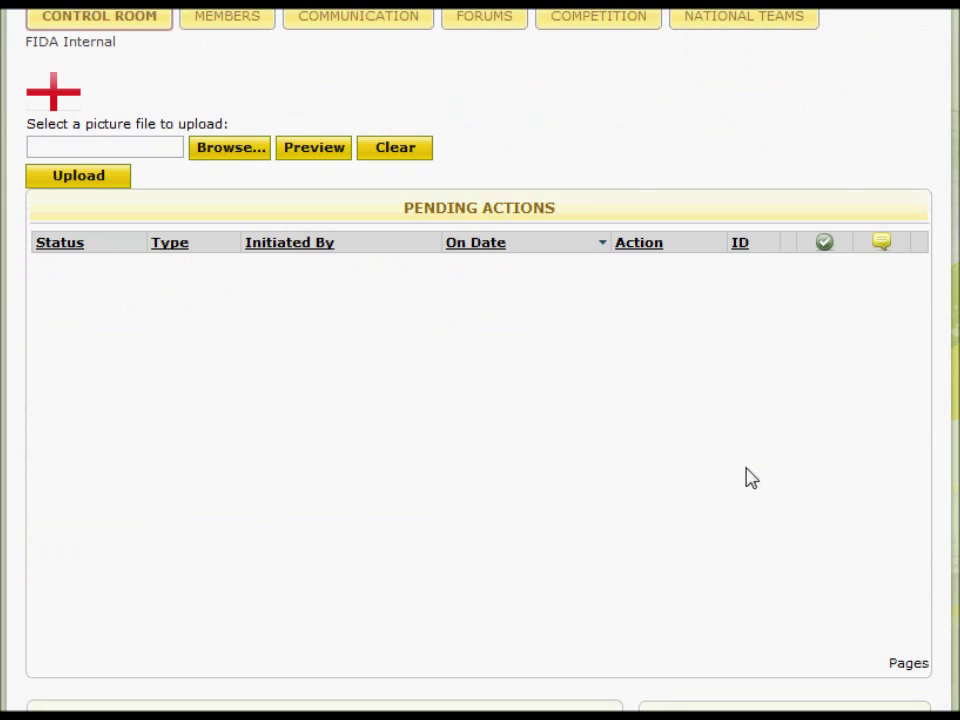
{"action": "scroll", "coordinate": [751, 478], "scroll_direction": "down", "scroll_amount": 8}
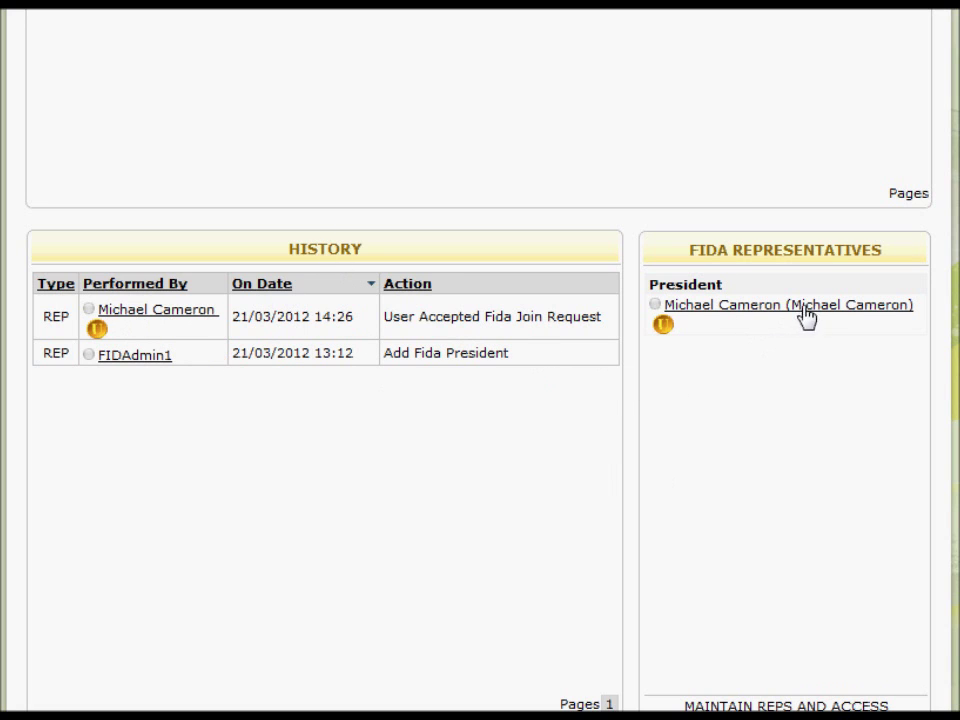
{"action": "scroll", "coordinate": [841, 325], "scroll_direction": "down", "scroll_amount": 2}
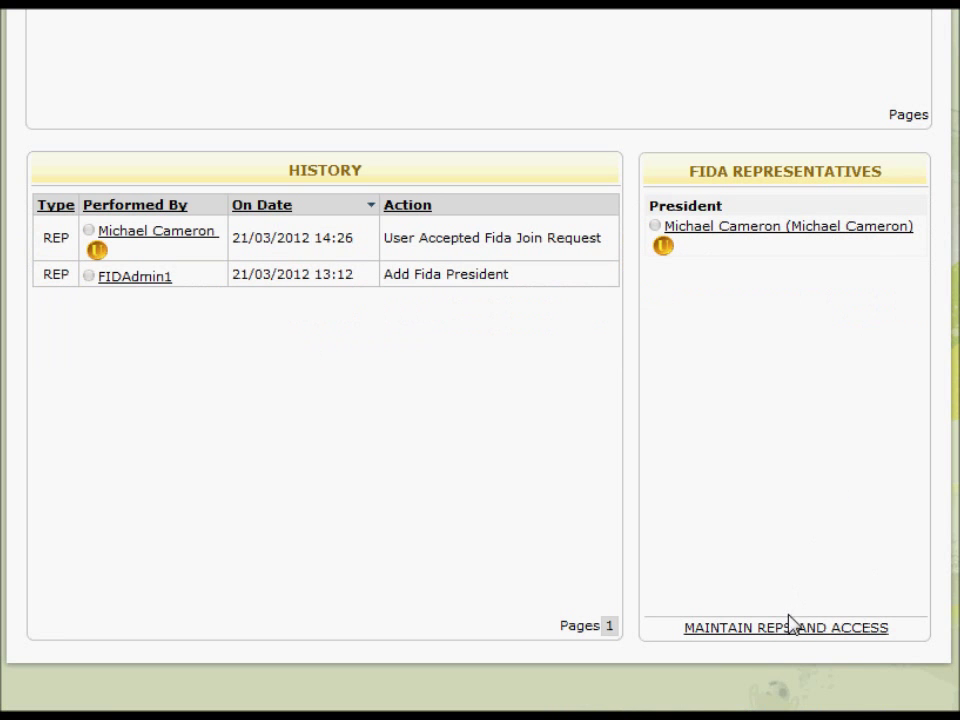
{"action": "scroll", "coordinate": [626, 606], "scroll_direction": "up", "scroll_amount": 5}
{"action": "scroll", "coordinate": [626, 596], "scroll_direction": "up", "scroll_amount": 3}
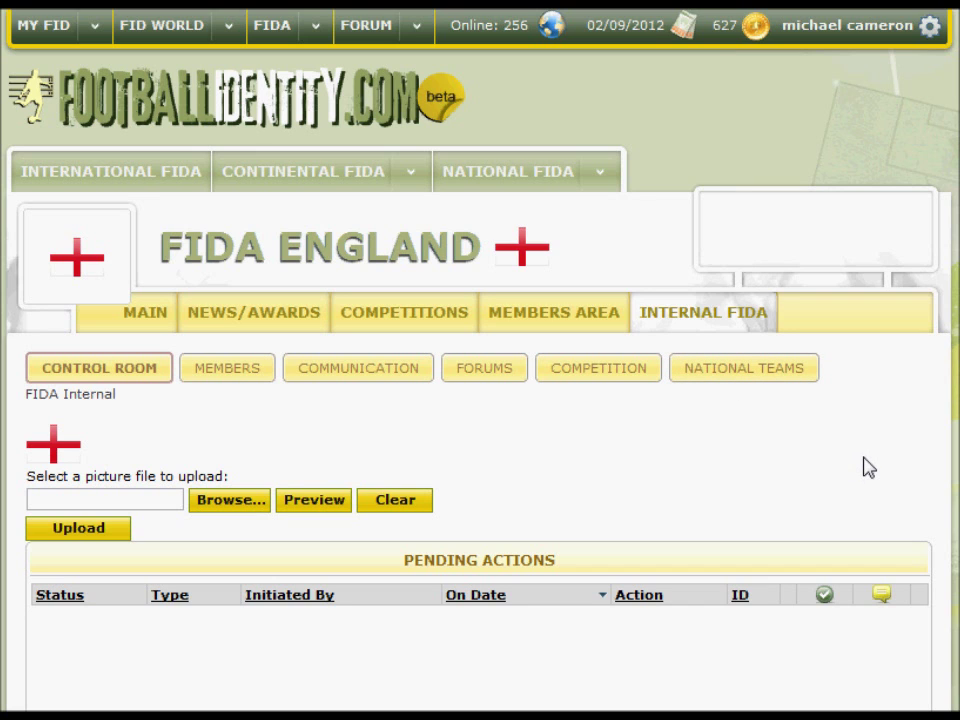
{"action": "scroll", "coordinate": [868, 468], "scroll_direction": "down", "scroll_amount": 8}
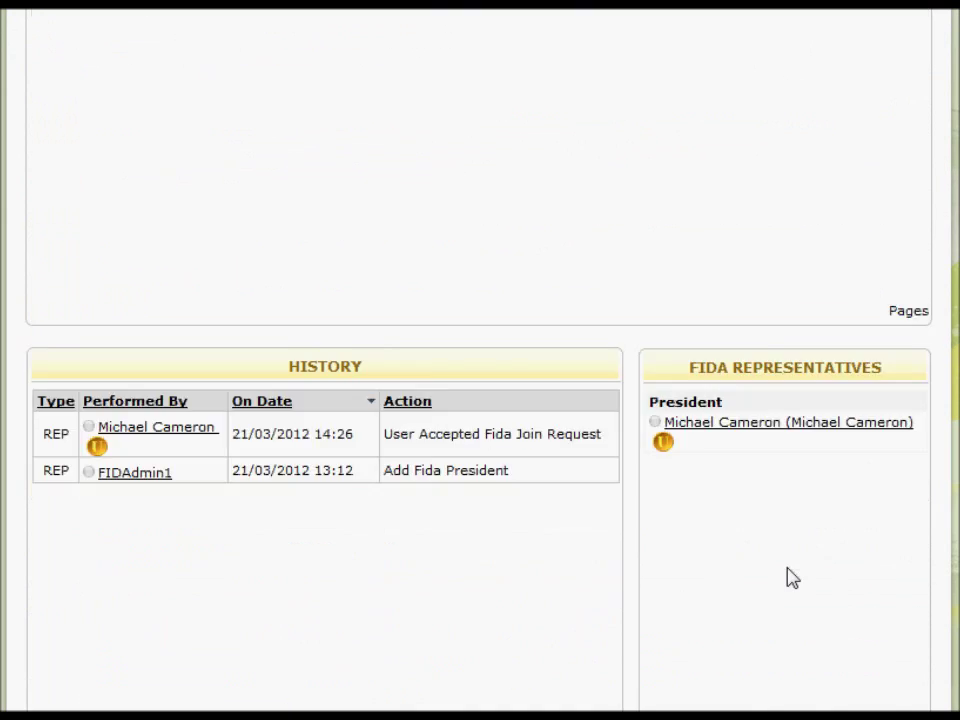
{"action": "left_click", "coordinate": [741, 630]}
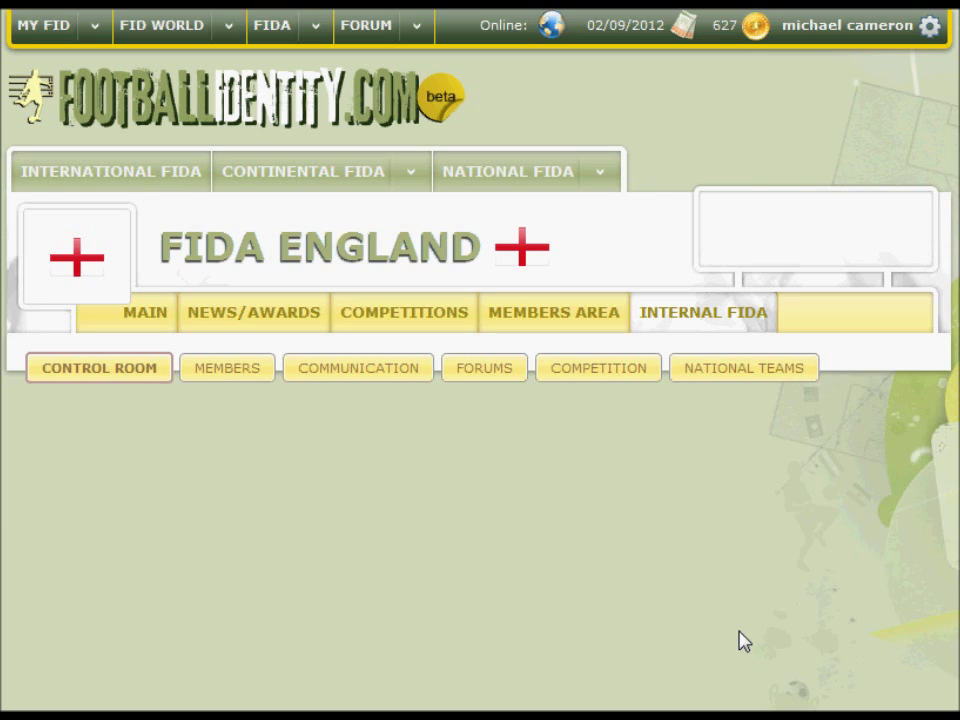
{"action": "scroll", "coordinate": [600, 529], "scroll_direction": "down", "scroll_amount": 1}
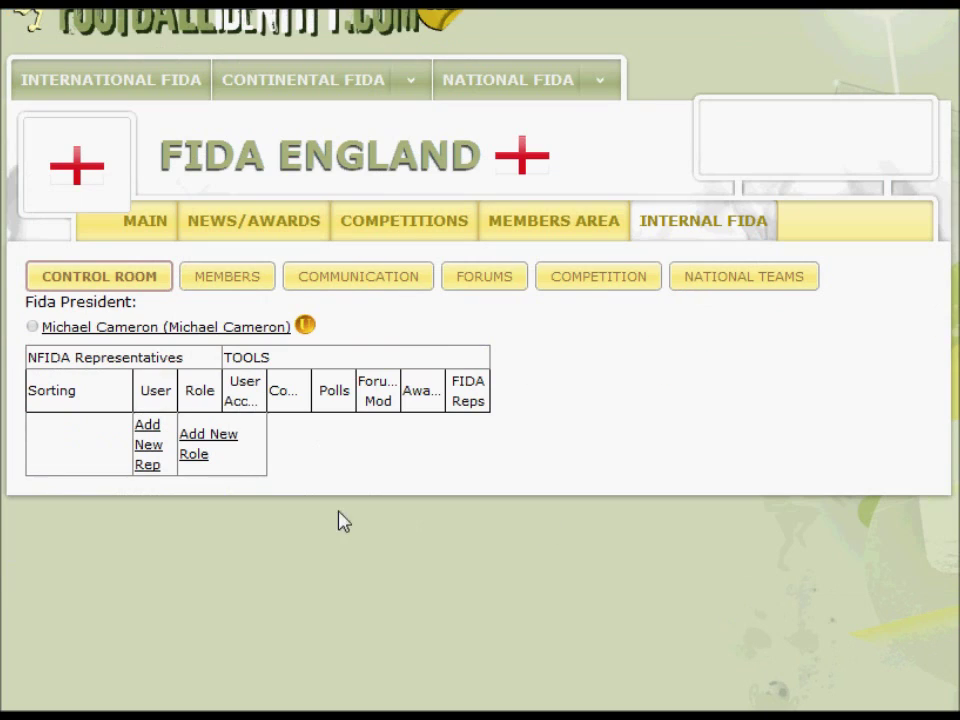
Start adding a new representative by searching for the user ID randomfriend and selecting the matching user
{"action": "left_click", "coordinate": [148, 445]}
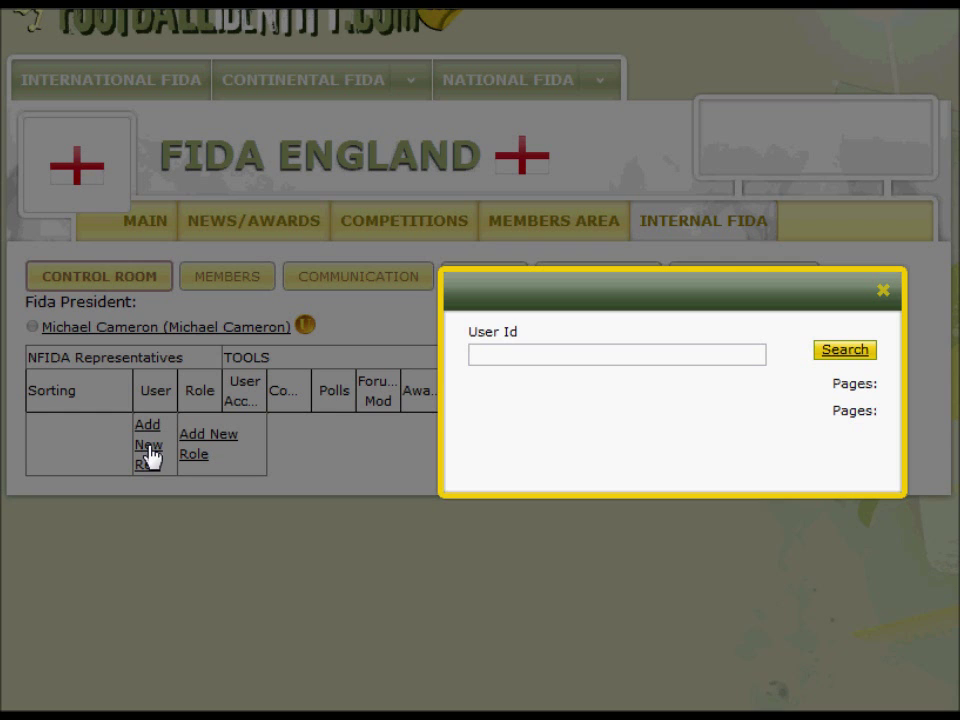
{"action": "left_click", "coordinate": [577, 351]}
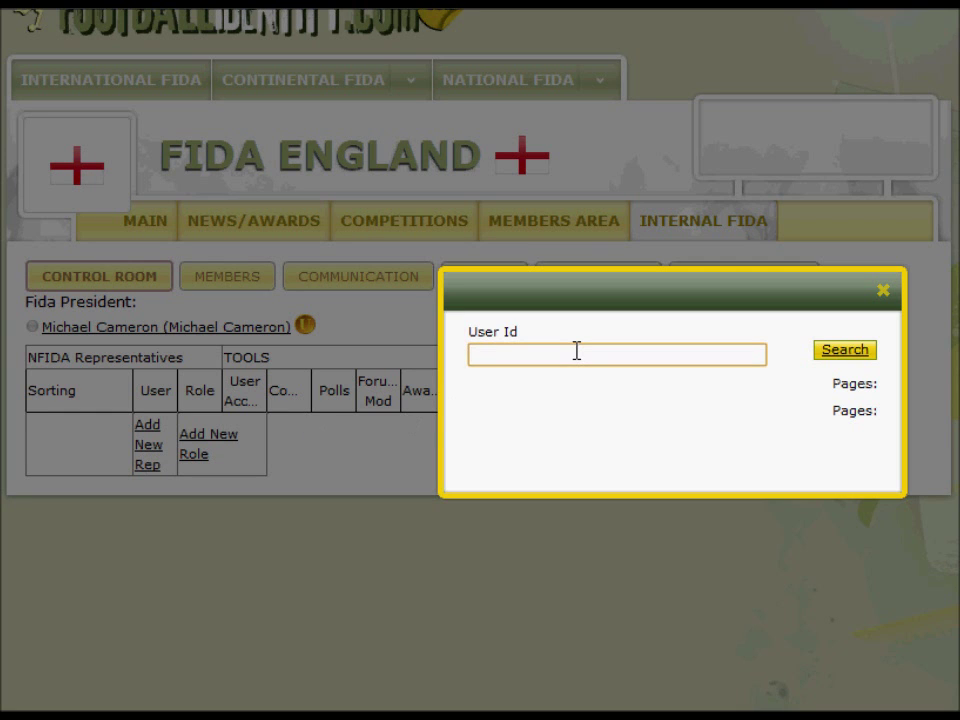
{"action": "key", "text": "BackSpace"}
{"action": "key", "text": "BackSpace"}
{"action": "key", "text": "BackSpace"}
{"action": "key", "text": "BackSpace"}
{"action": "left_click", "coordinate": [842, 355]}
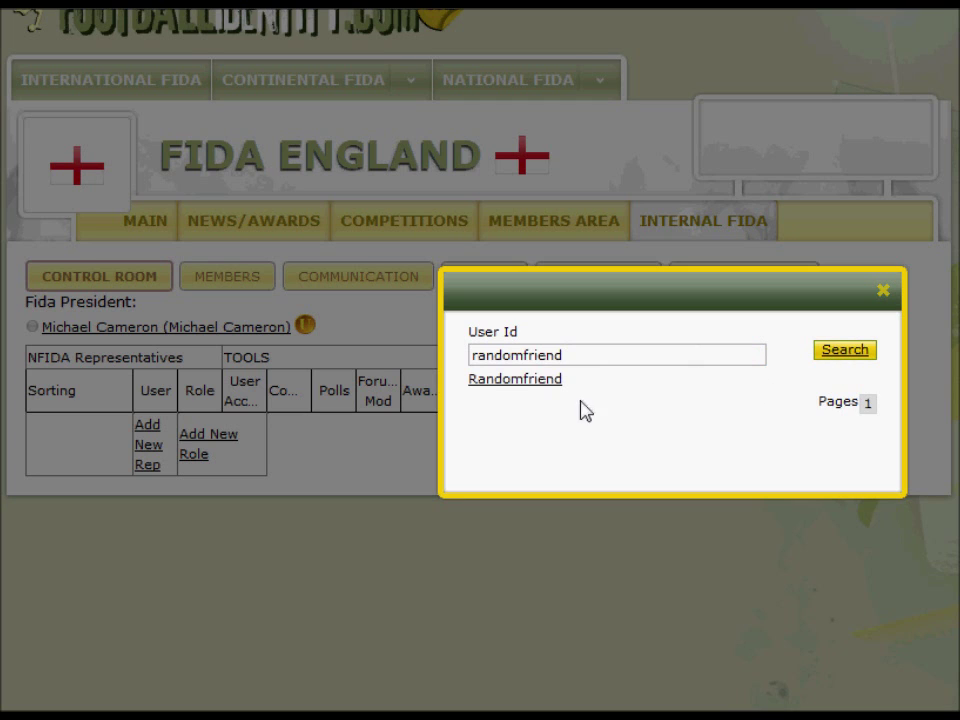
{"action": "left_click", "coordinate": [494, 381]}
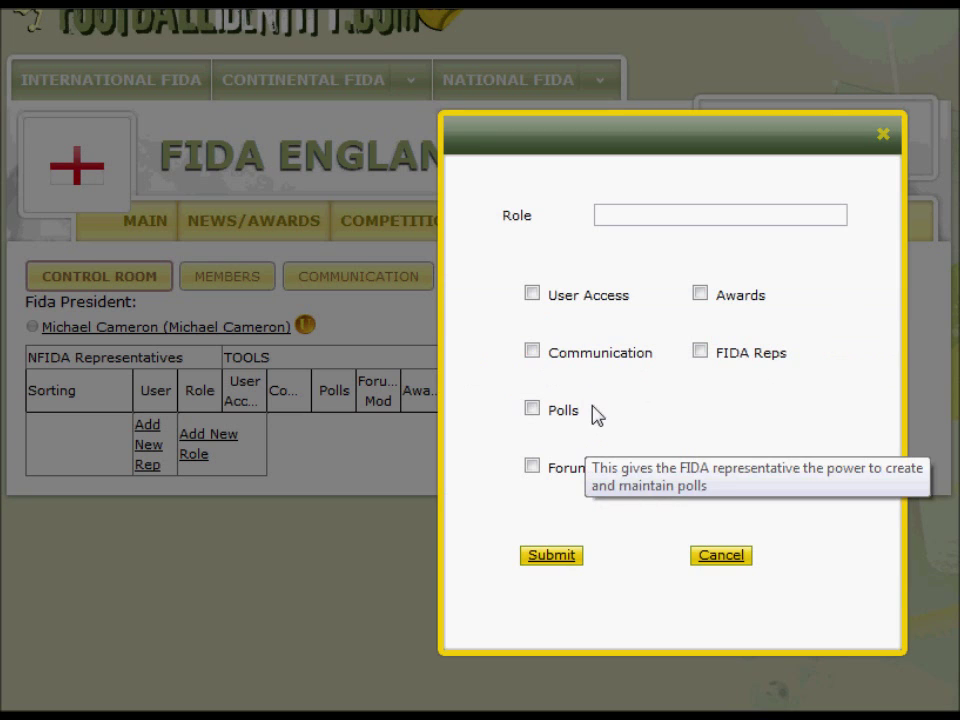
Offer the selected user the Vice President role with User Access, Communication, Polls and Forum Mod rights
{"action": "left_click", "coordinate": [649, 222]}
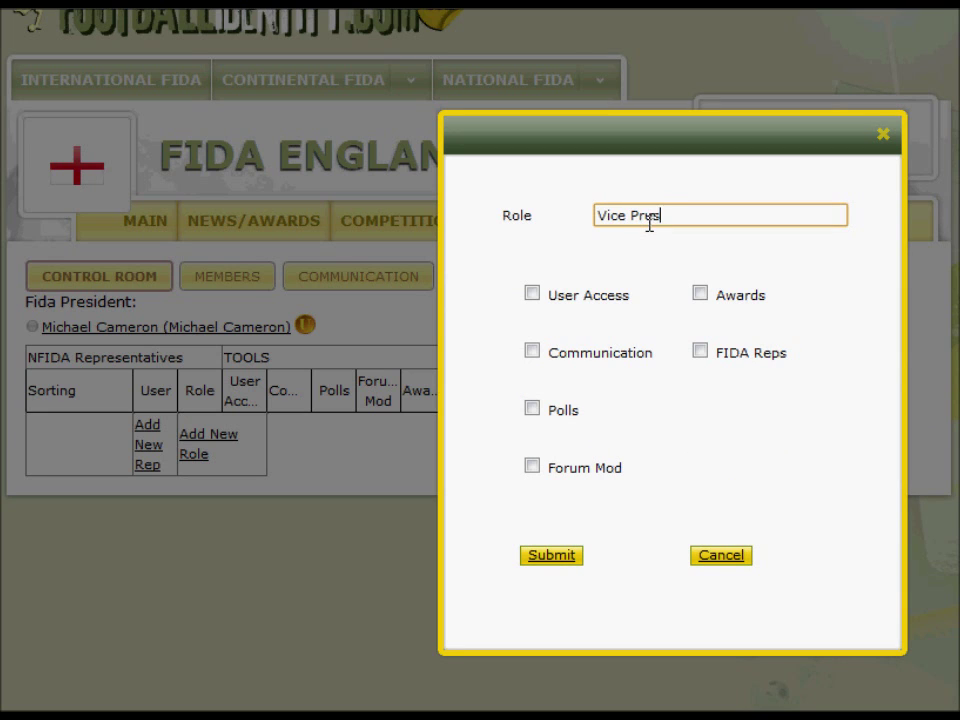
{"action": "left_click", "coordinate": [531, 295]}
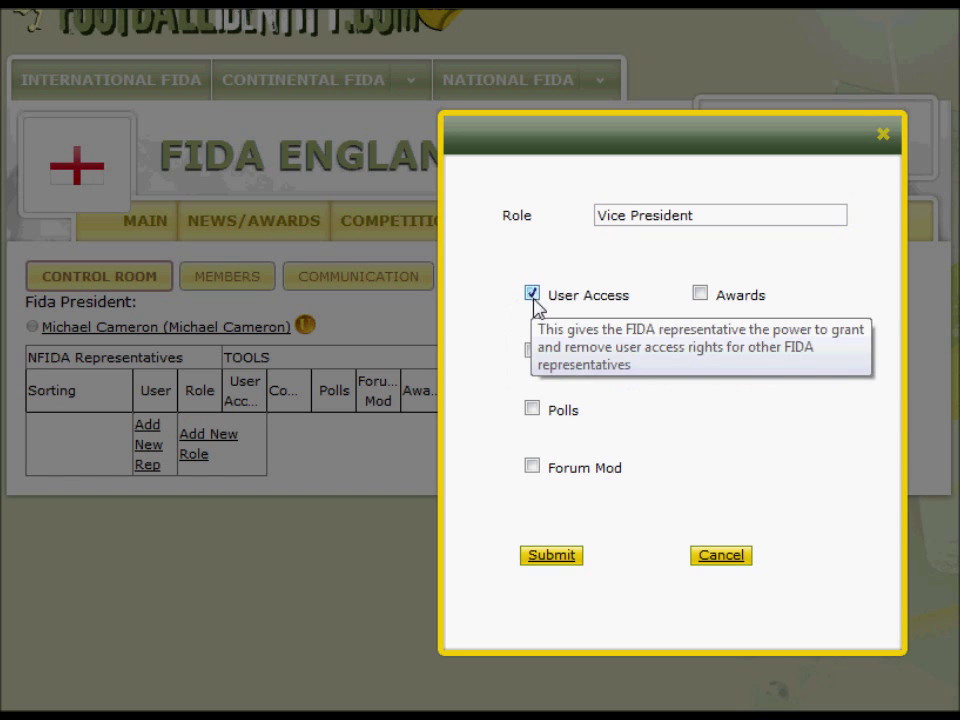
{"action": "left_click", "coordinate": [532, 351]}
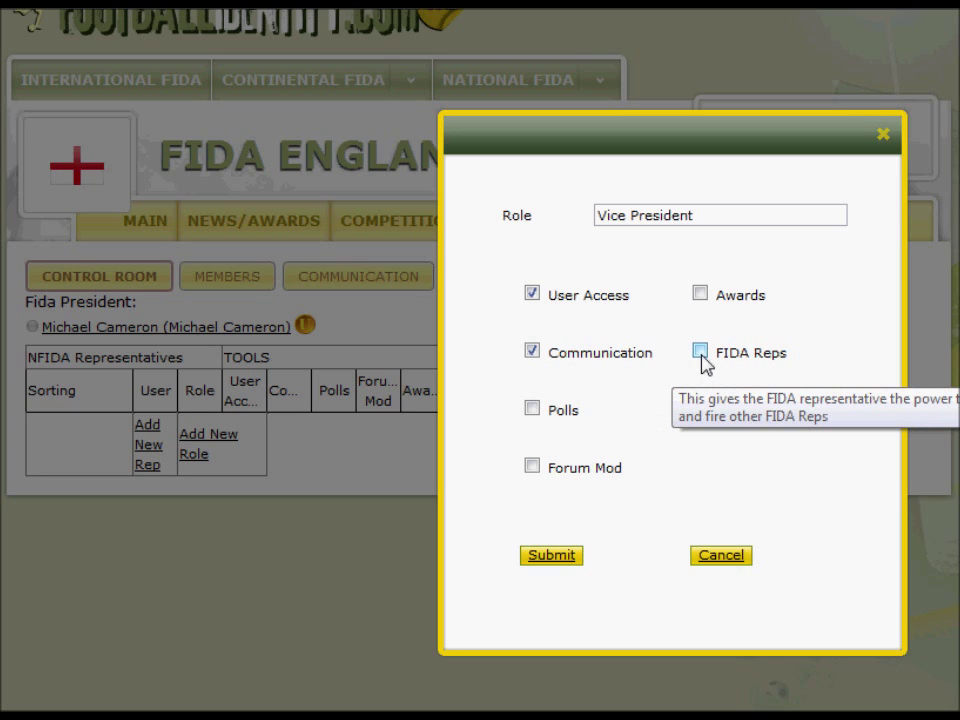
{"action": "left_click", "coordinate": [532, 410]}
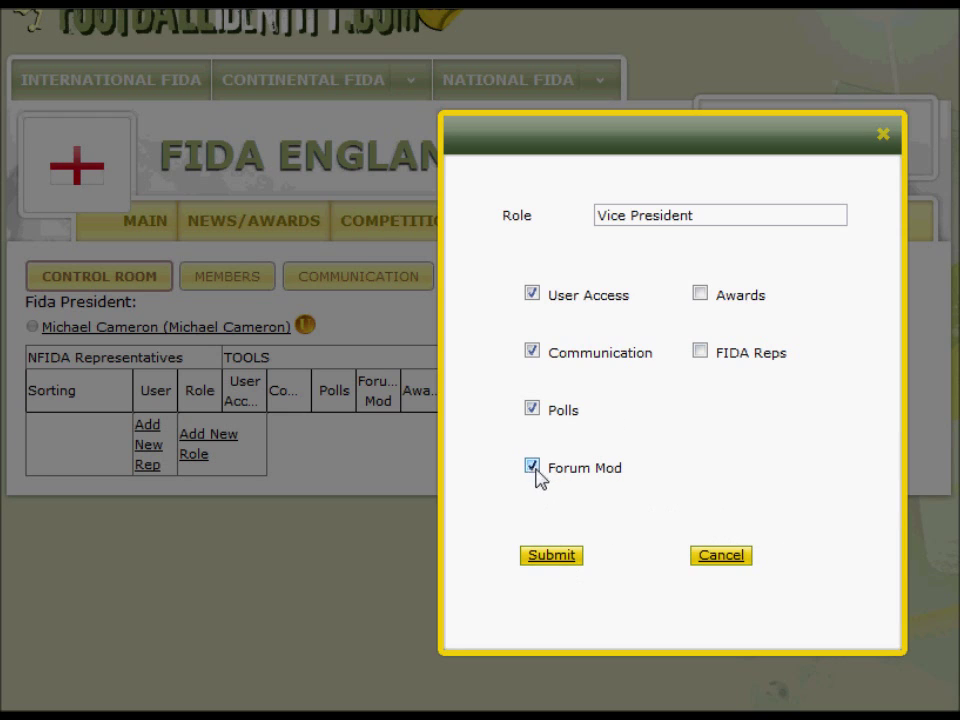
{"action": "left_click", "coordinate": [543, 558]}
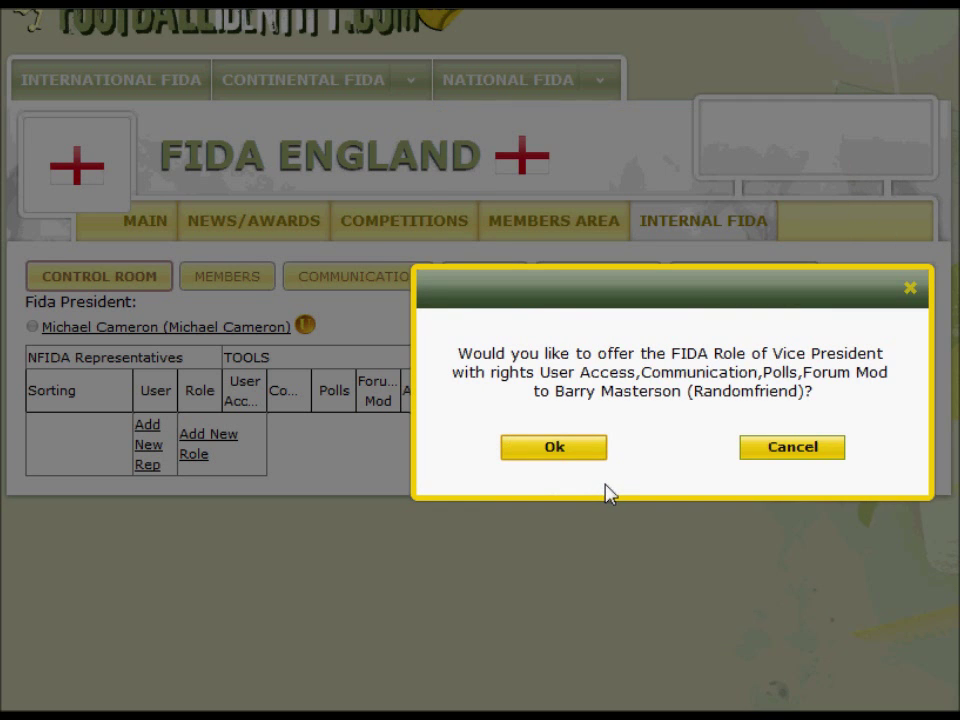
{"action": "left_click", "coordinate": [574, 459]}
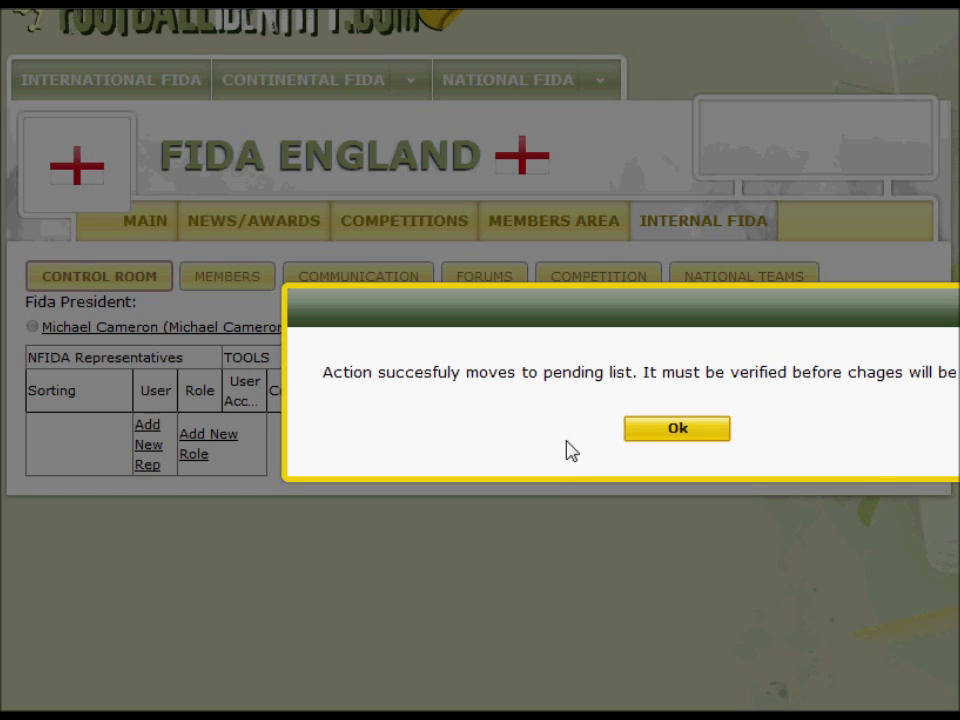
{"action": "left_click", "coordinate": [677, 430]}
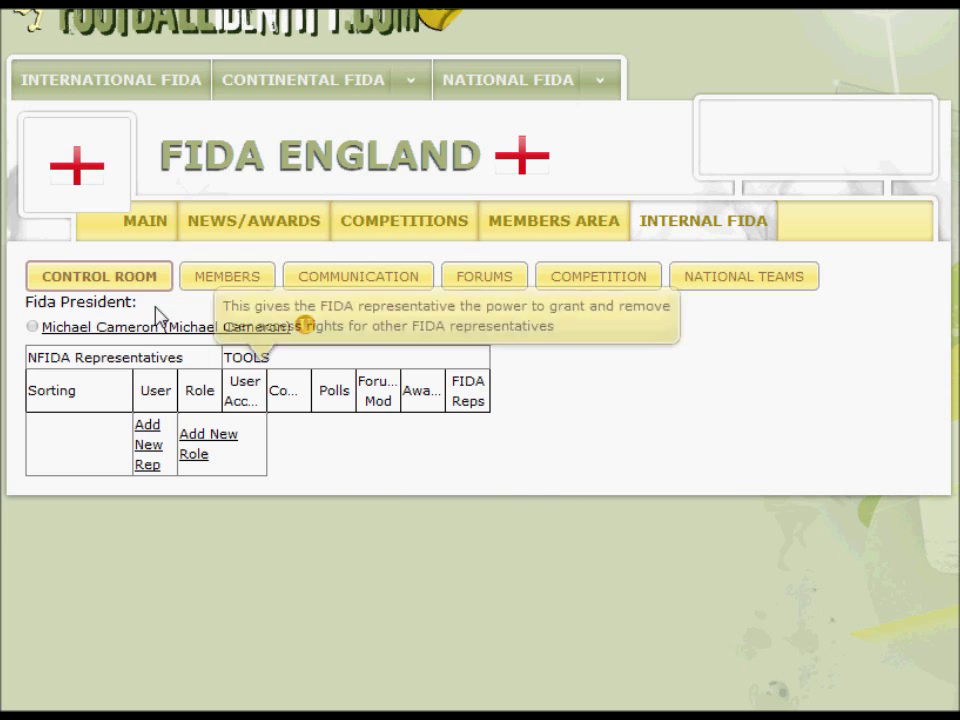
Return to the control room and view the details of the pending Add New Representative User action
{"action": "left_click", "coordinate": [110, 286]}
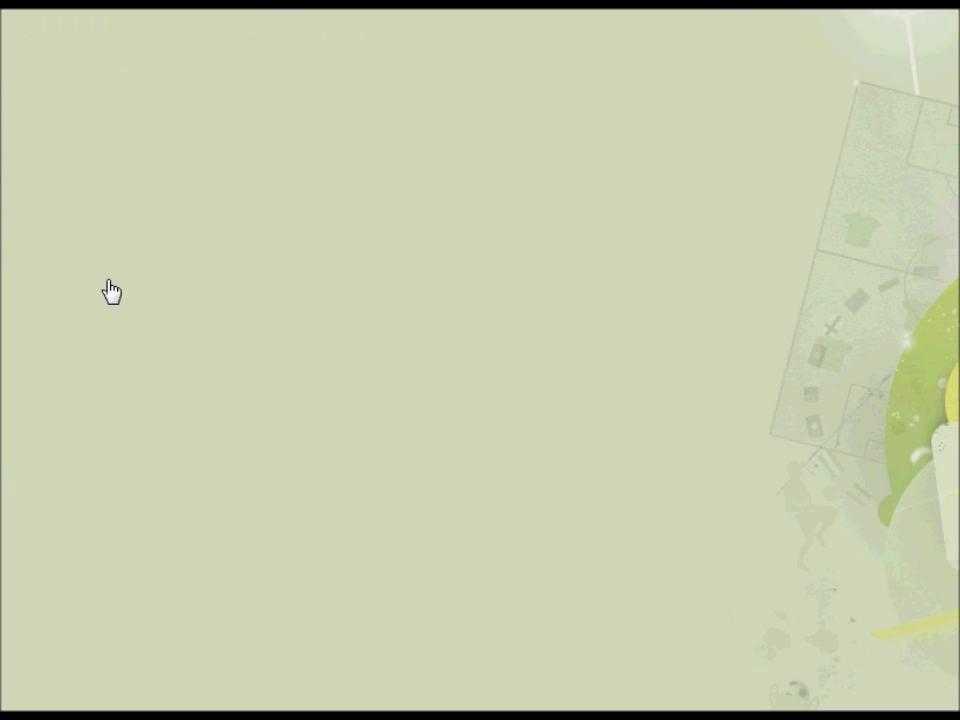
{"action": "scroll", "coordinate": [670, 460], "scroll_direction": "down", "scroll_amount": 2}
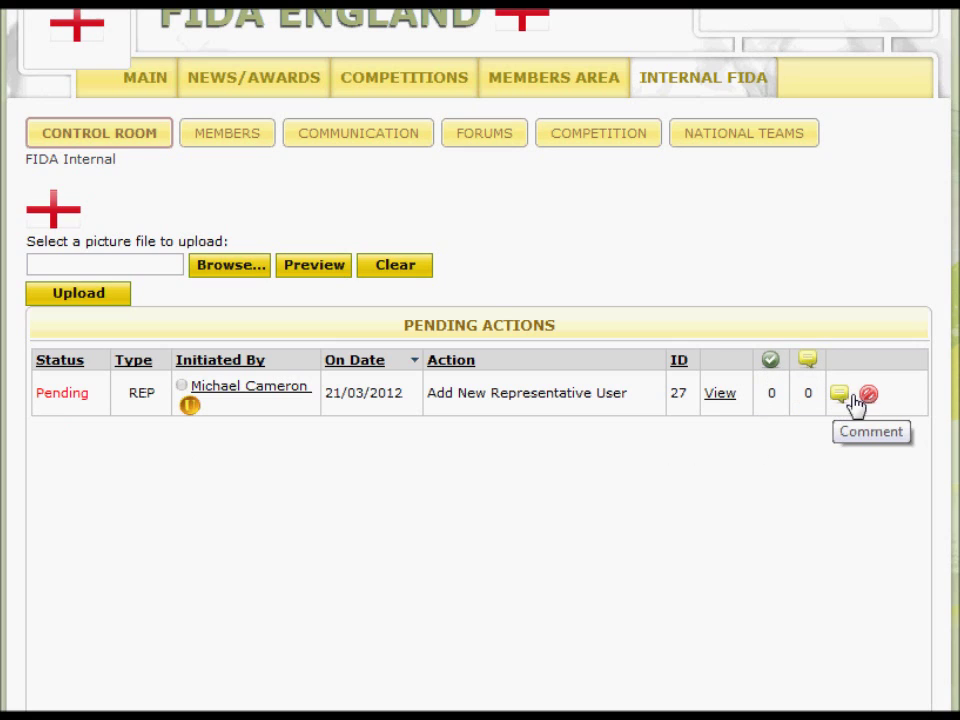
{"action": "left_click", "coordinate": [721, 395]}
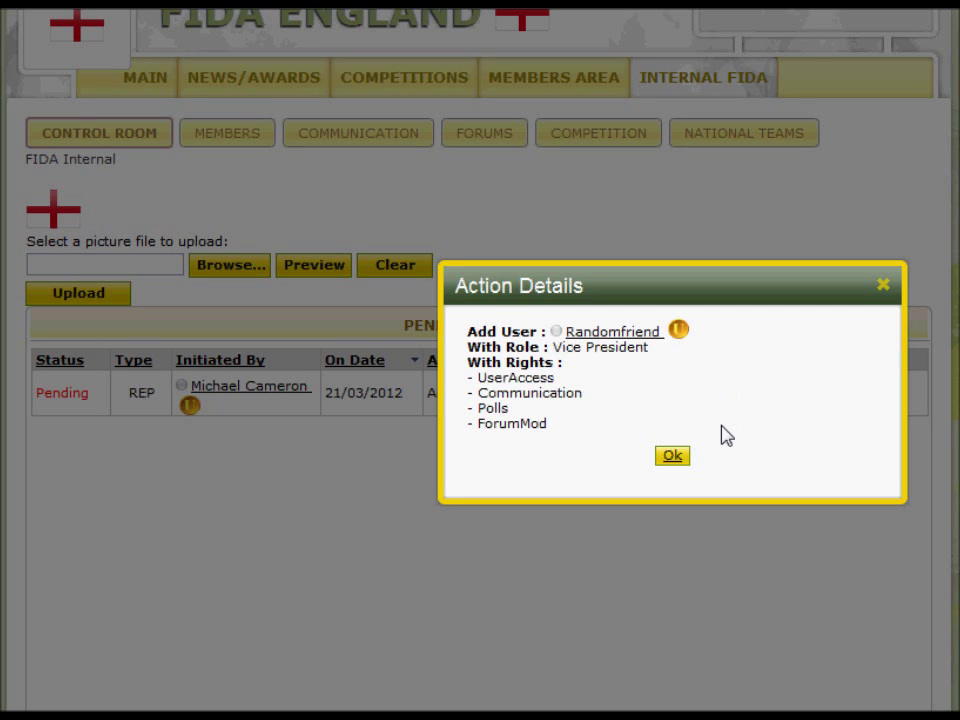
{"action": "left_click", "coordinate": [675, 463]}
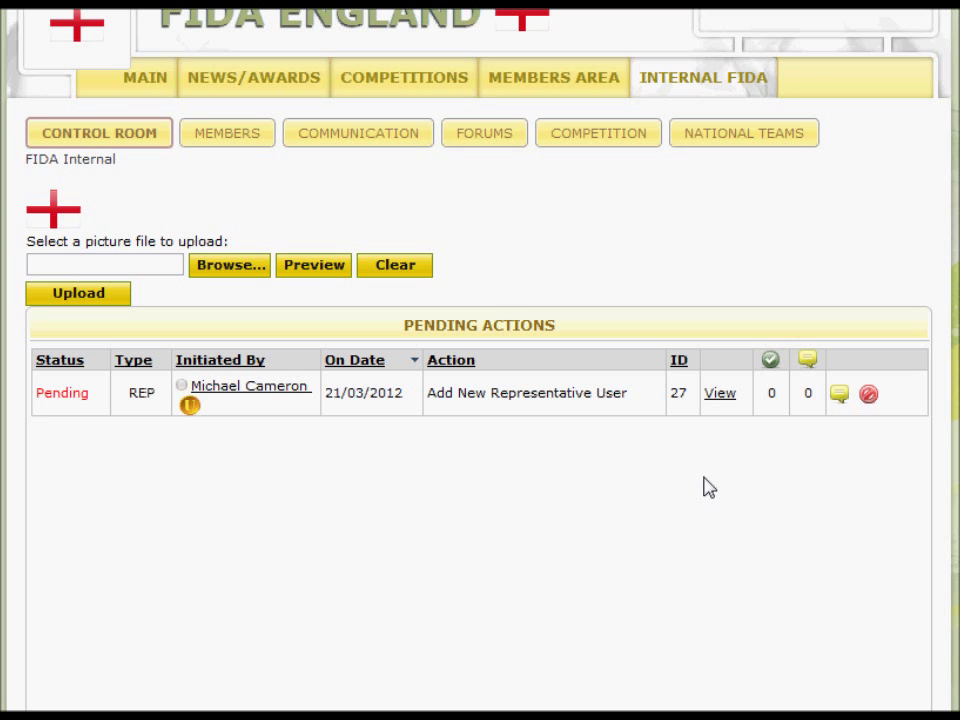
{"action": "scroll", "coordinate": [707, 489], "scroll_direction": "down", "scroll_amount": 2}
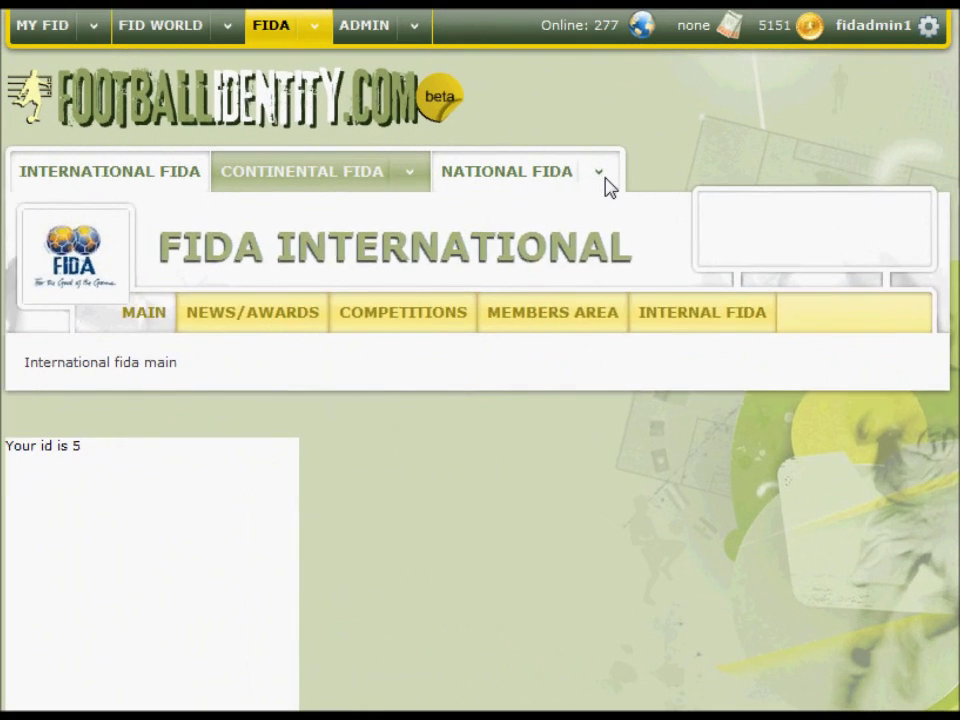
From the FIDA administrator account, open England's national FIDA and enter its Internal FIDA area
{"action": "left_click", "coordinate": [600, 182]}
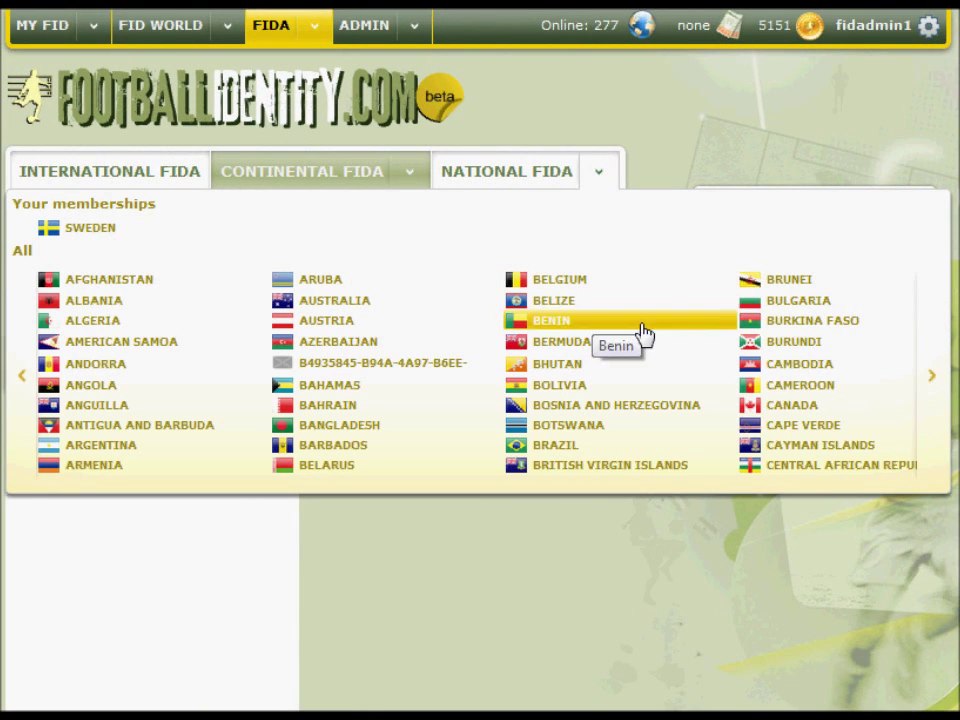
{"action": "left_click", "coordinate": [931, 386]}
{"action": "left_click", "coordinate": [931, 386]}
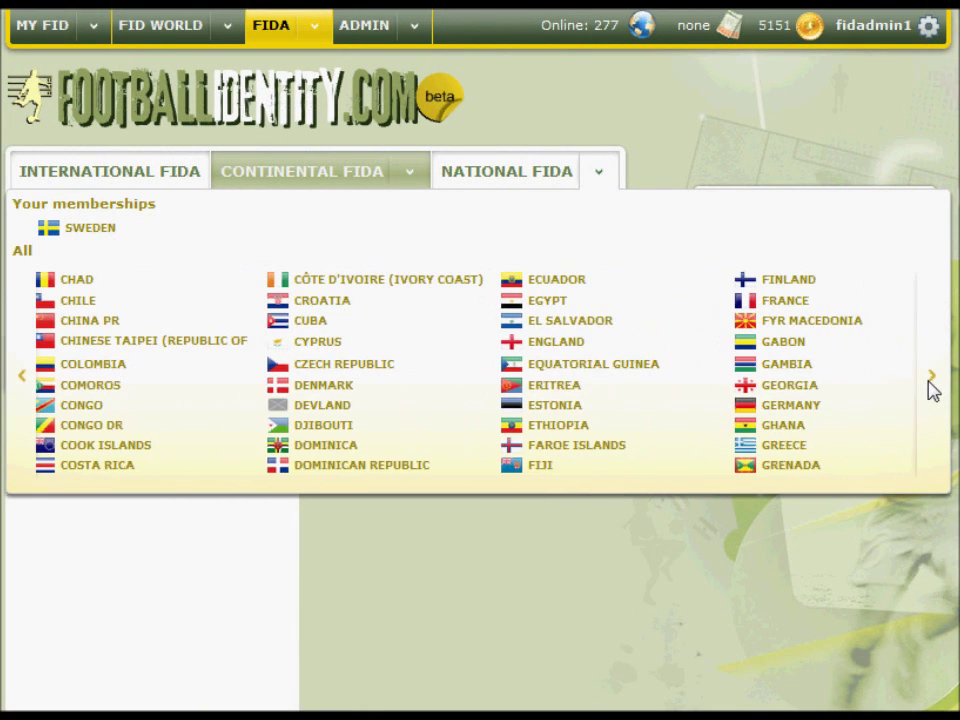
{"action": "left_click", "coordinate": [597, 344]}
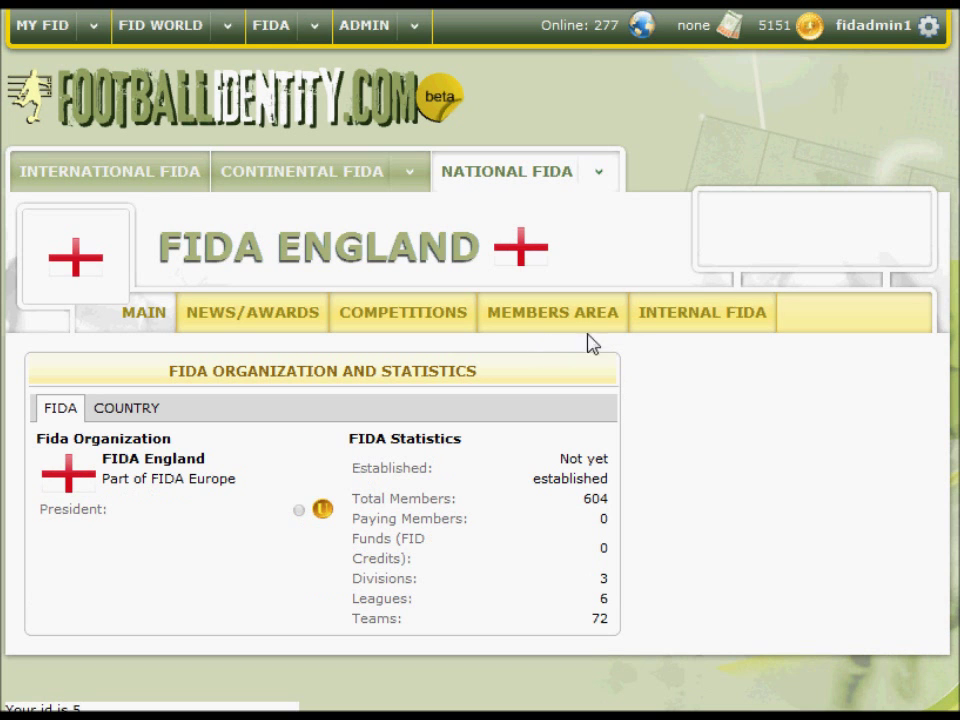
{"action": "left_click", "coordinate": [704, 326]}
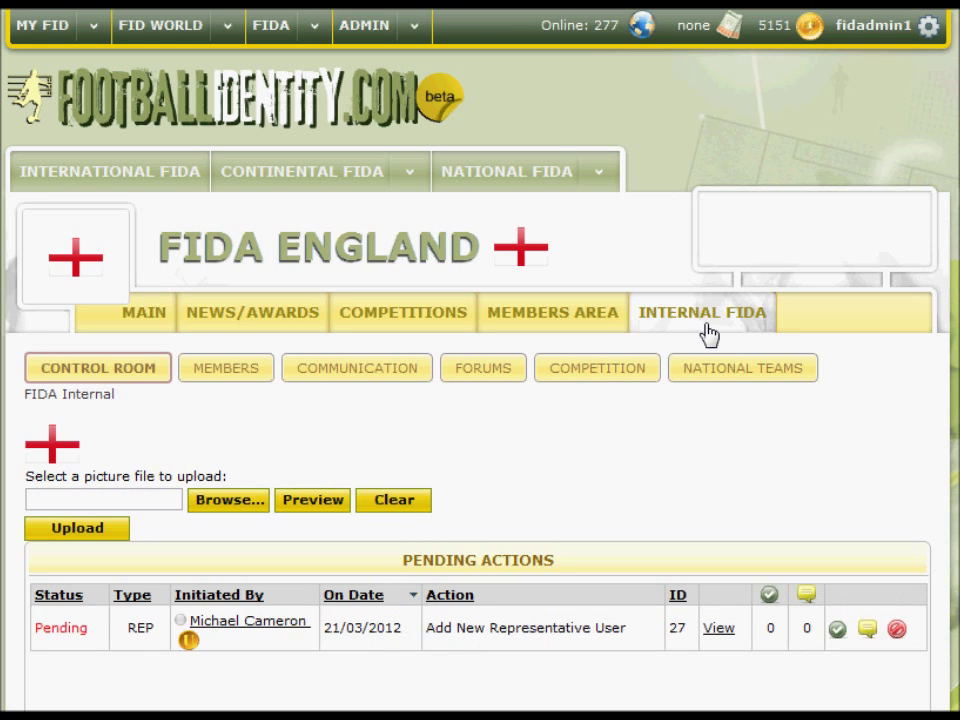
Check the details of the pending Add New Representative User action and verify it
{"action": "scroll", "coordinate": [611, 489], "scroll_direction": "down", "scroll_amount": 4}
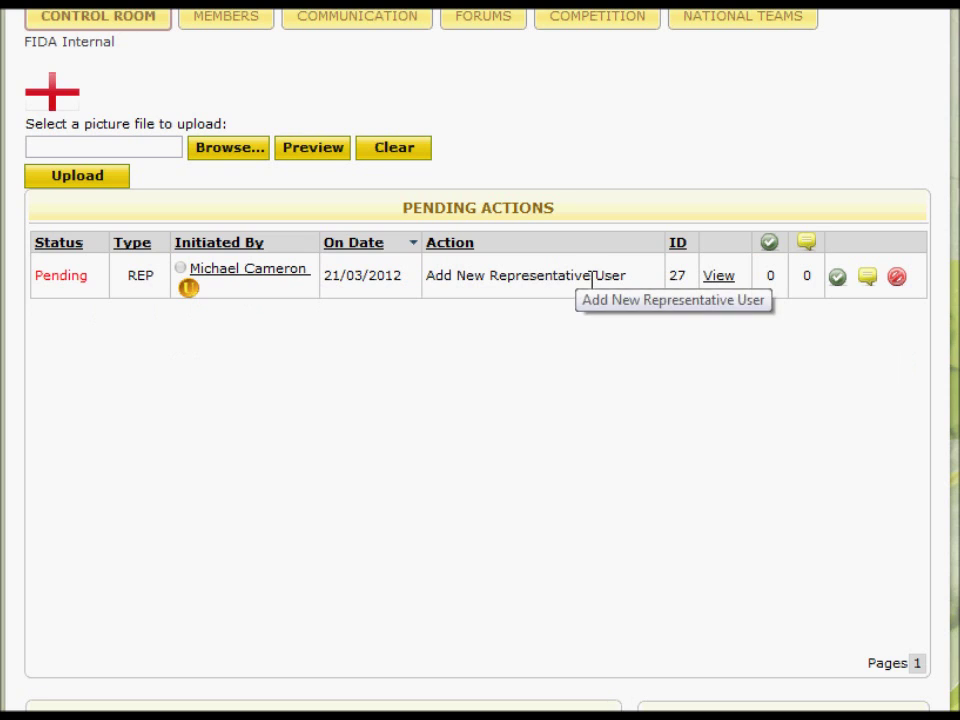
{"action": "left_click", "coordinate": [726, 280]}
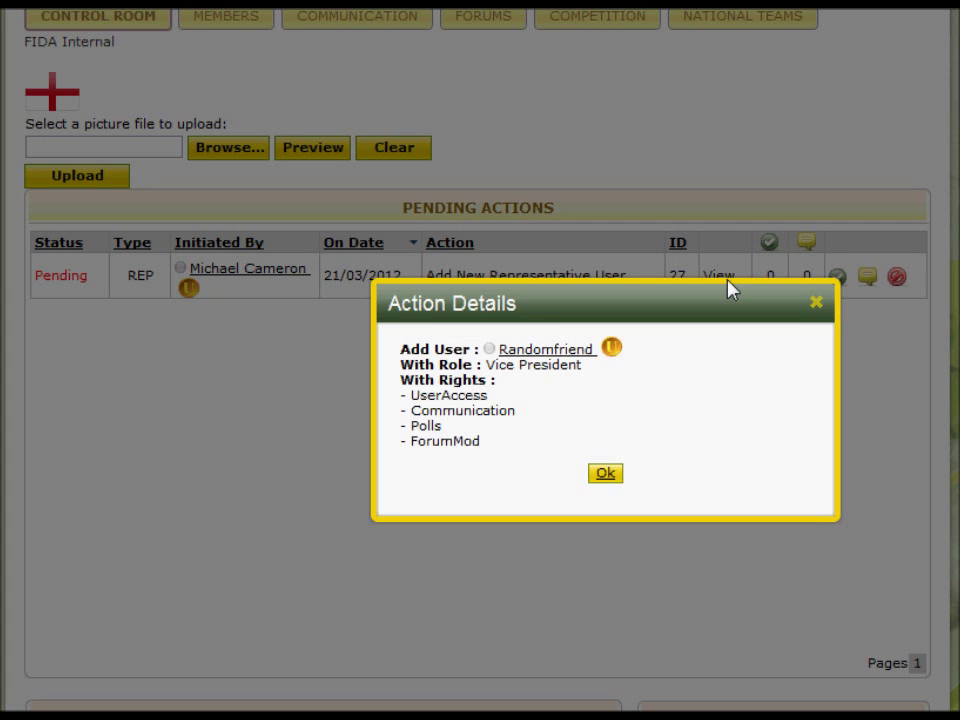
{"action": "left_click", "coordinate": [606, 474]}
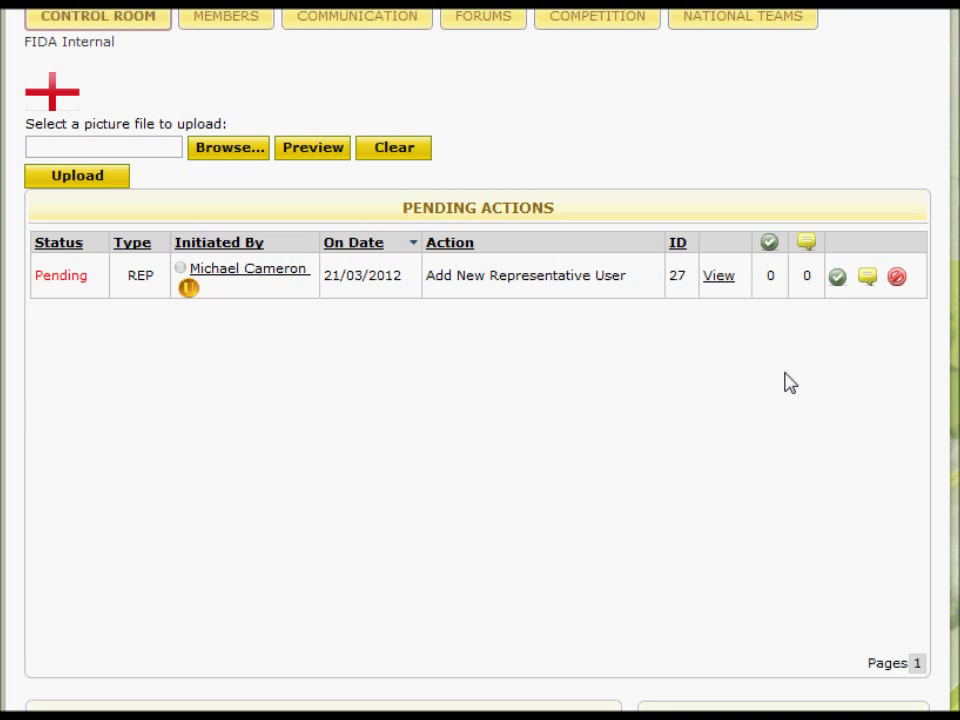
{"action": "left_click", "coordinate": [837, 277]}
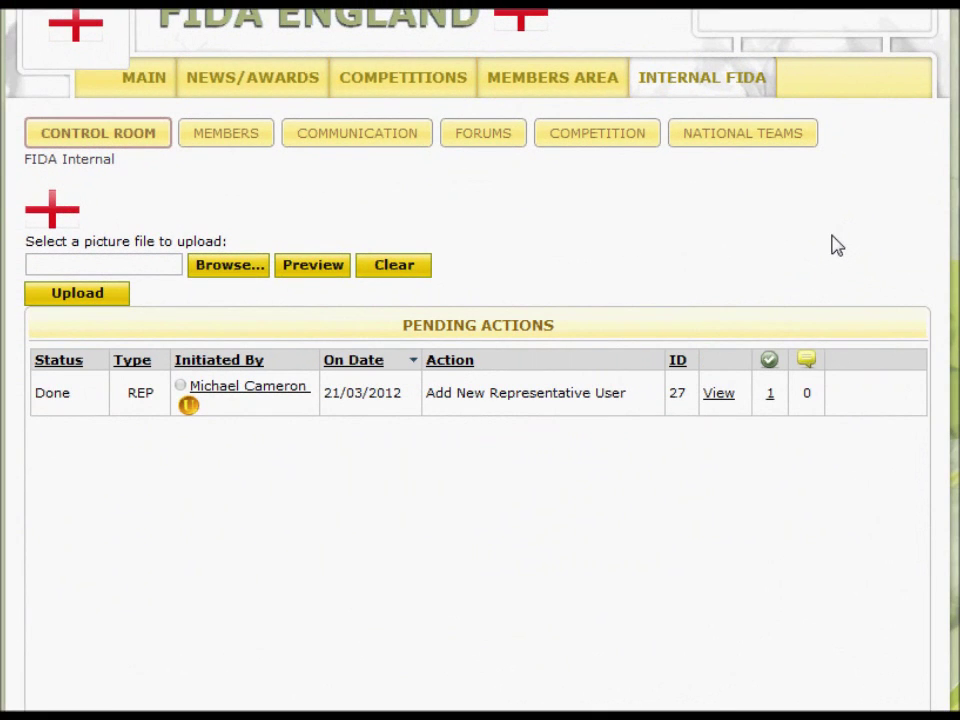
View who has verified the Add New Representative User action
{"action": "mouse_move", "coordinate": [774, 399]}
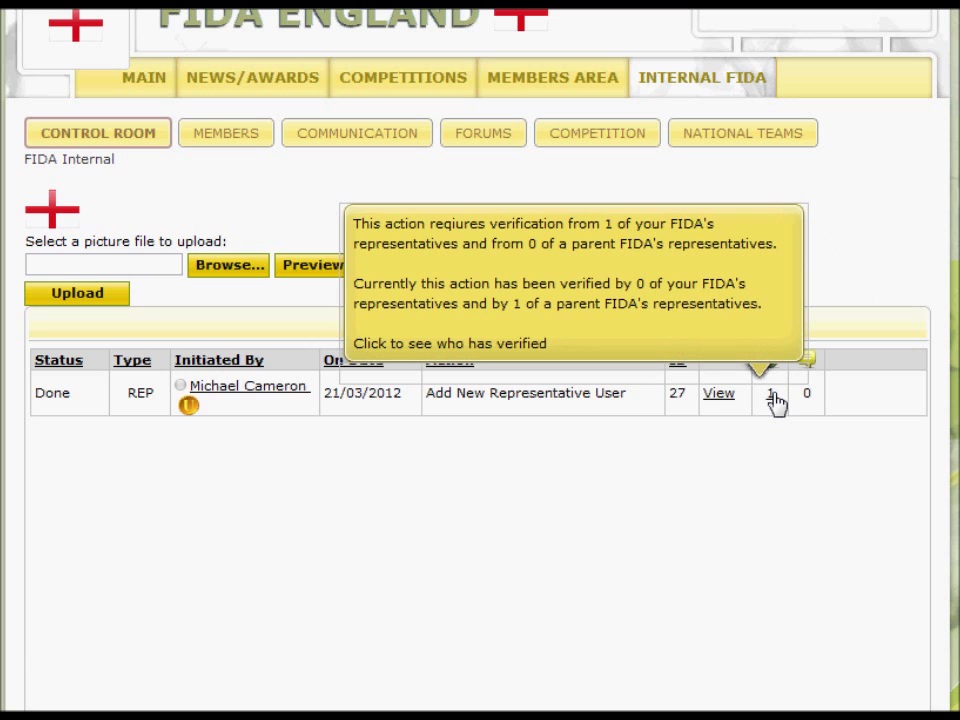
{"action": "left_click", "coordinate": [774, 399]}
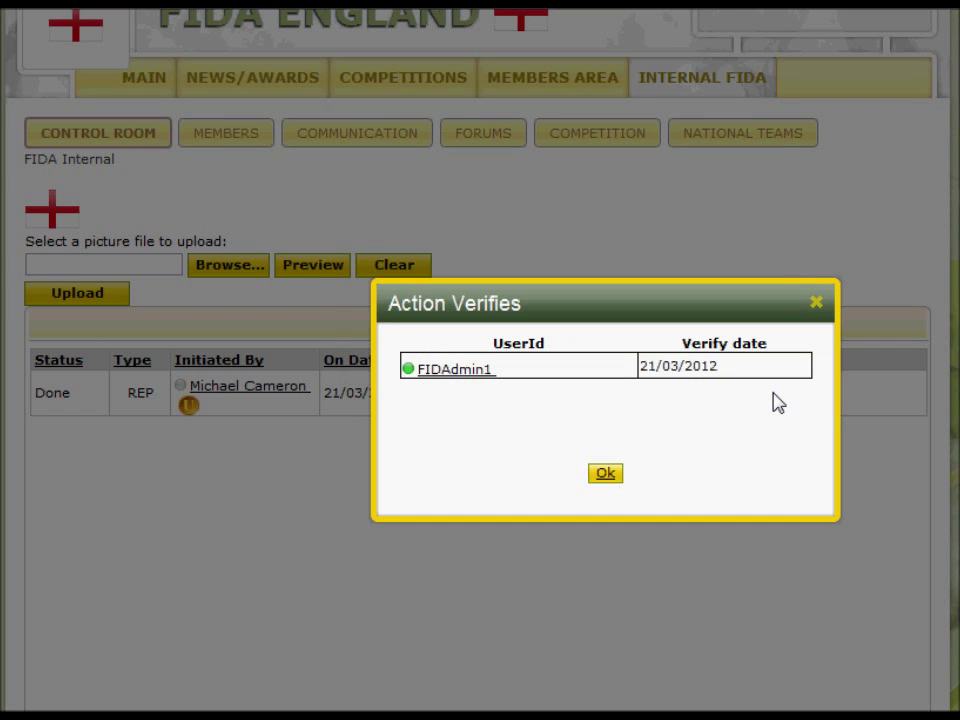
{"action": "left_click", "coordinate": [601, 479]}
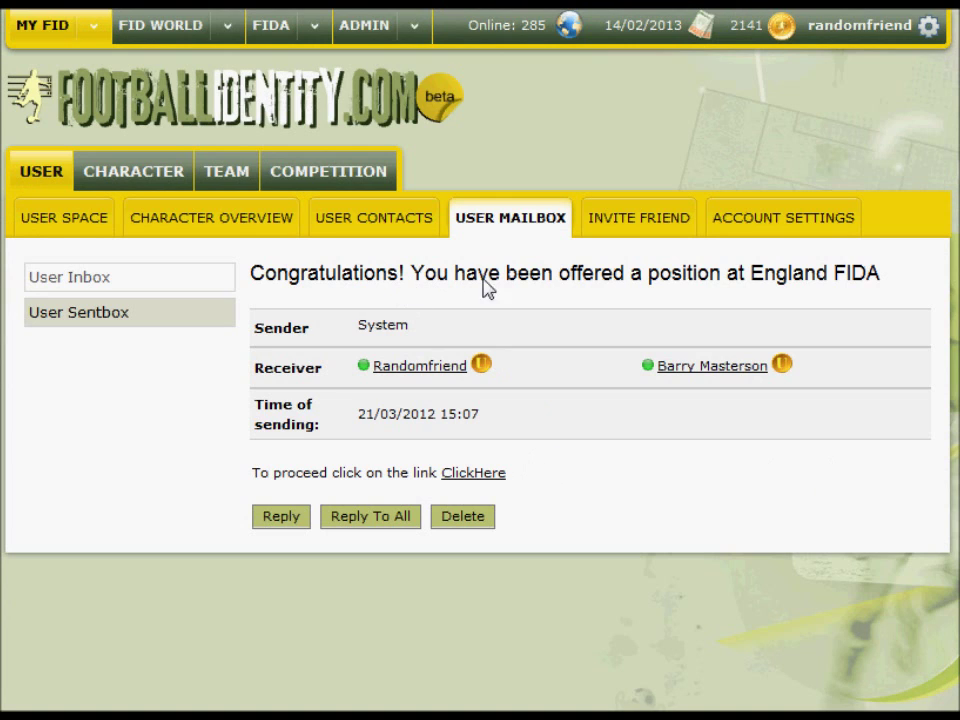
Accept the England FIDA position through the mailbox link and review the history and representatives in Internal FIDA
{"action": "left_click", "coordinate": [474, 474]}
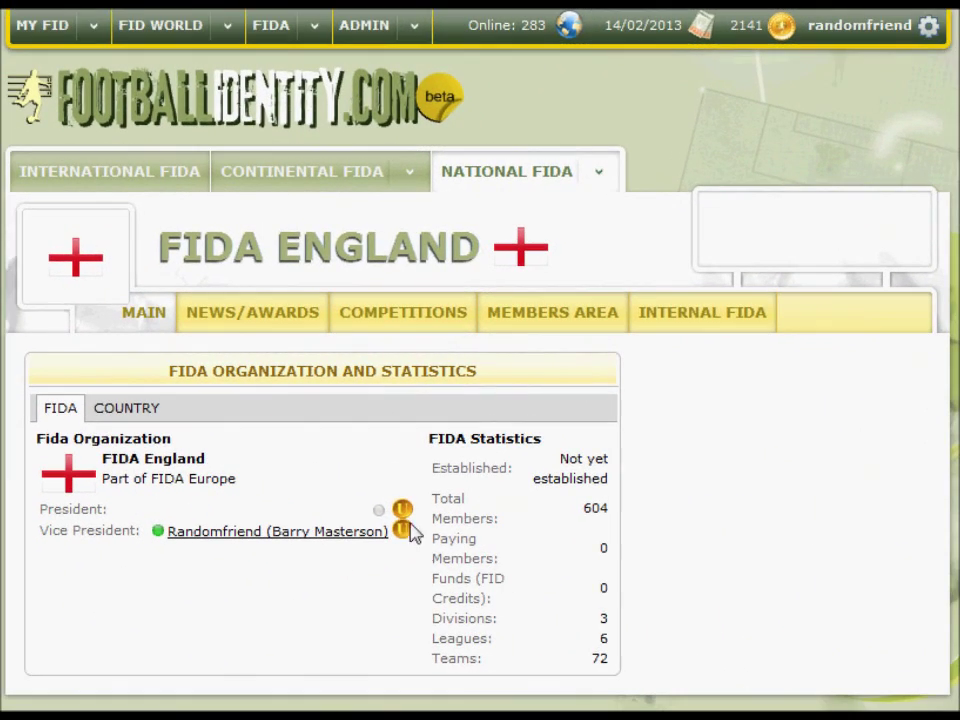
{"action": "left_click", "coordinate": [690, 316]}
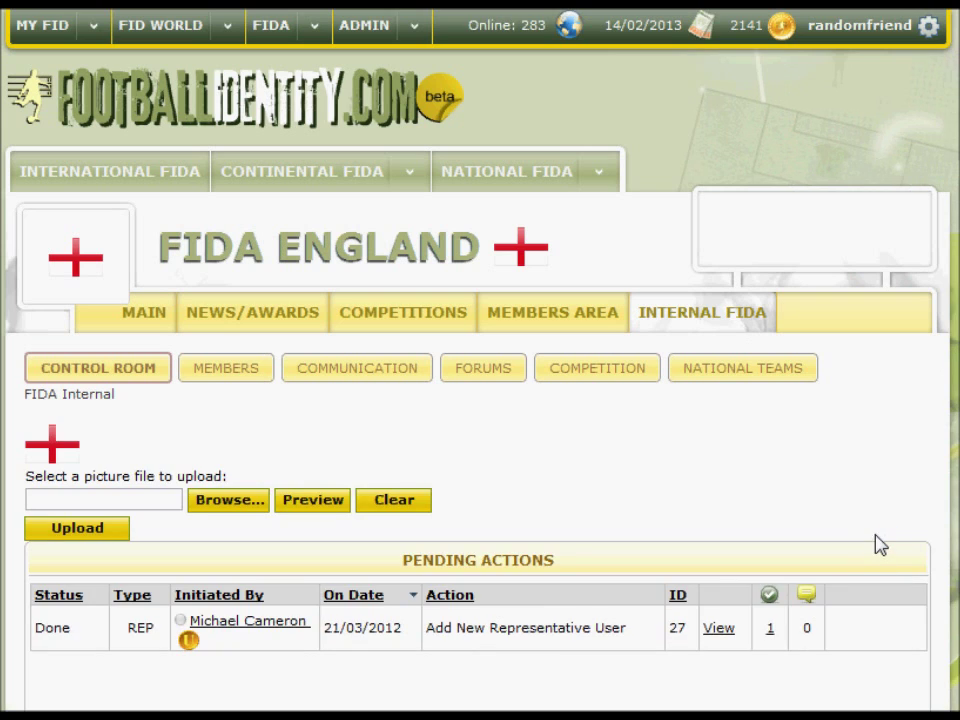
{"action": "scroll", "coordinate": [879, 546], "scroll_direction": "down", "scroll_amount": 3}
{"action": "scroll", "coordinate": [886, 538], "scroll_direction": "down", "scroll_amount": 7}
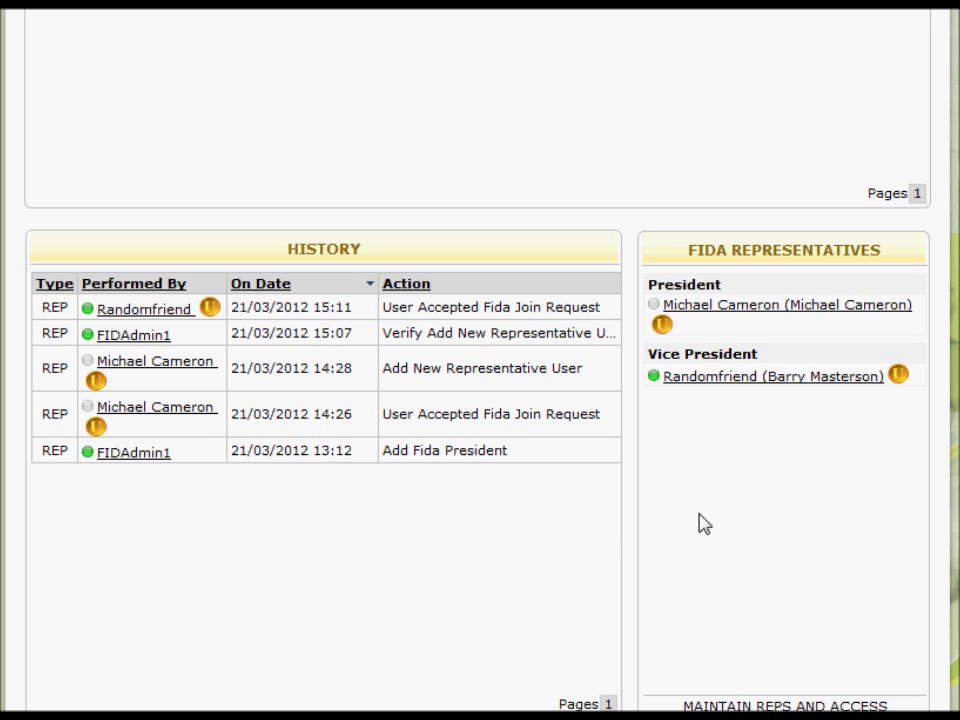
Upload the picture file ENGFIDA.png as the logo of FIDA England
{"action": "scroll", "coordinate": [474, 553], "scroll_direction": "up", "scroll_amount": 5}
{"action": "scroll", "coordinate": [476, 548], "scroll_direction": "up", "scroll_amount": 2}
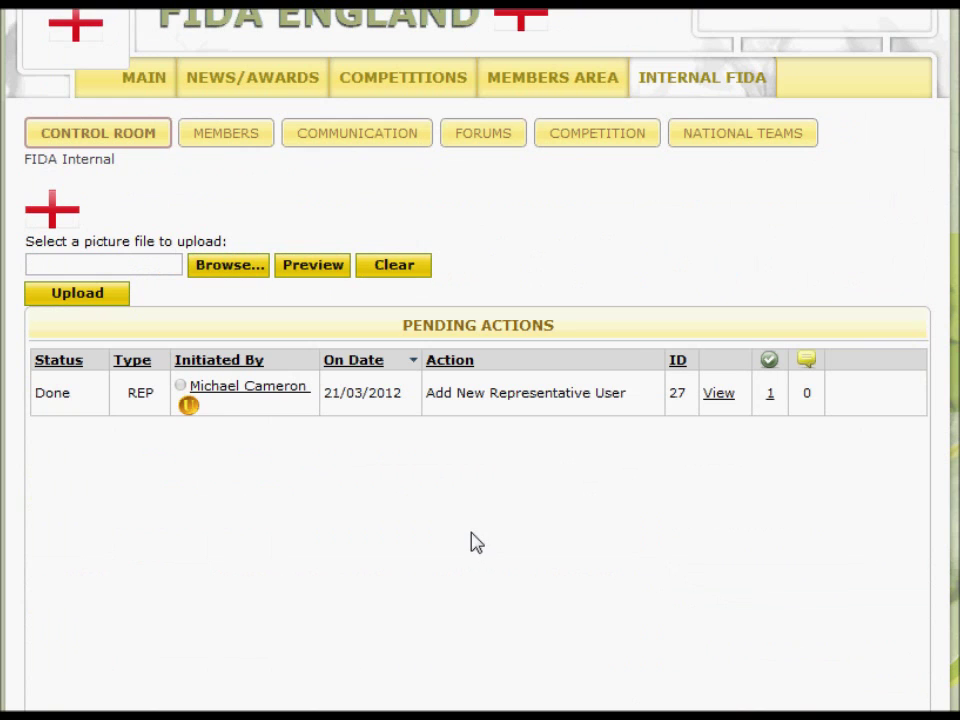
{"action": "left_click", "coordinate": [229, 268]}
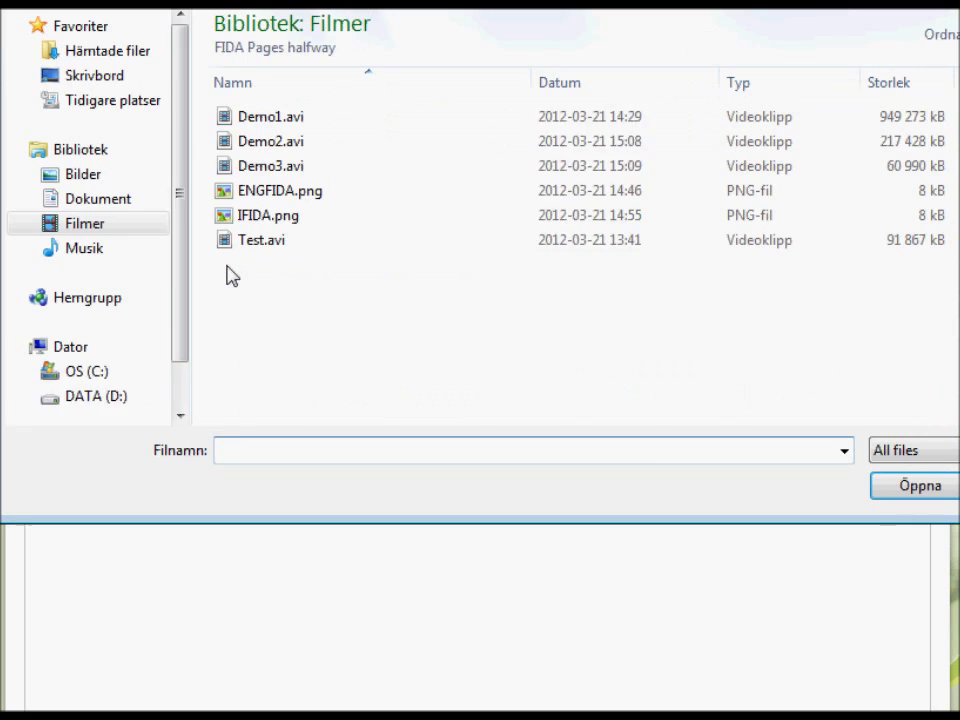
{"action": "double_click", "coordinate": [266, 193]}
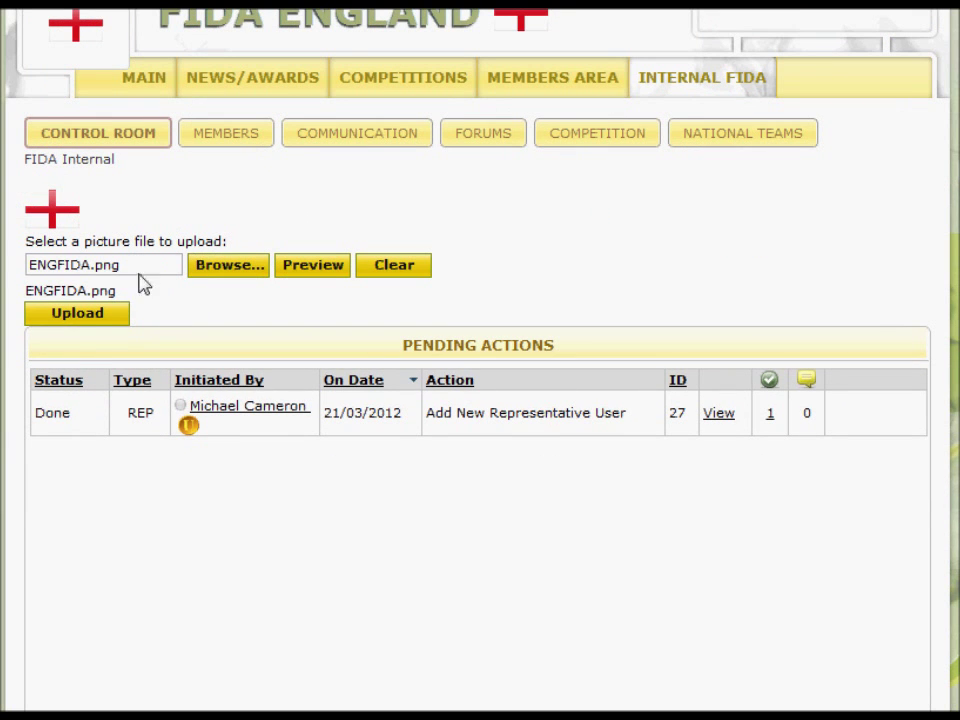
{"action": "left_click", "coordinate": [78, 314]}
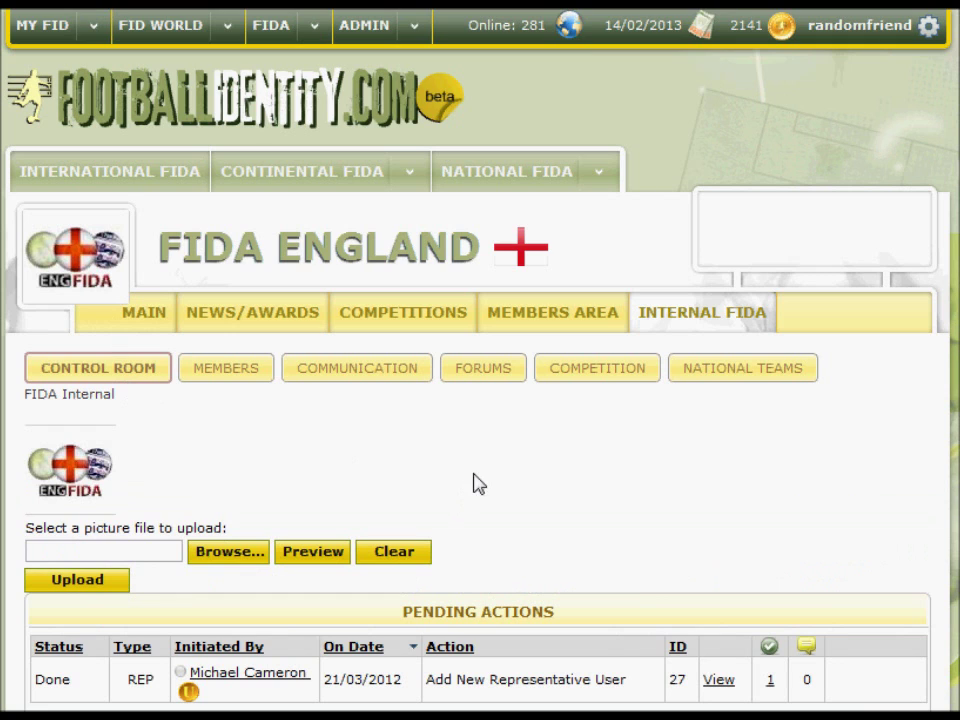
Submit a FIDA England greeting message with the subject "Welcome to ENGLISH FIDA!" and the text "Hint, hint hint..."
{"action": "scroll", "coordinate": [478, 483], "scroll_direction": "down", "scroll_amount": 1}
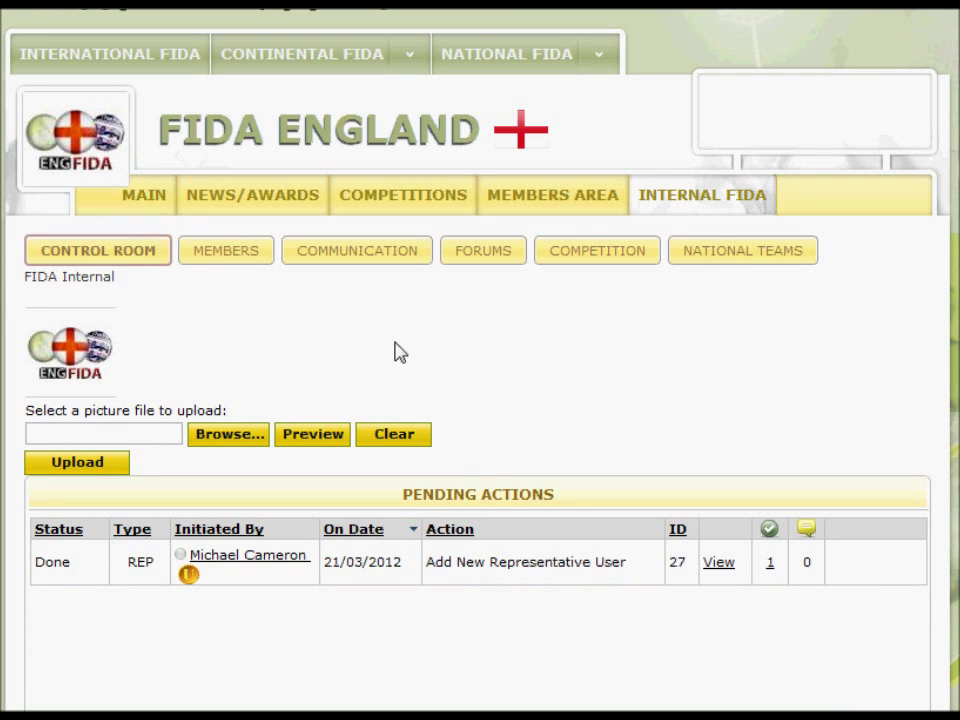
{"action": "scroll", "coordinate": [548, 393], "scroll_direction": "down", "scroll_amount": 1}
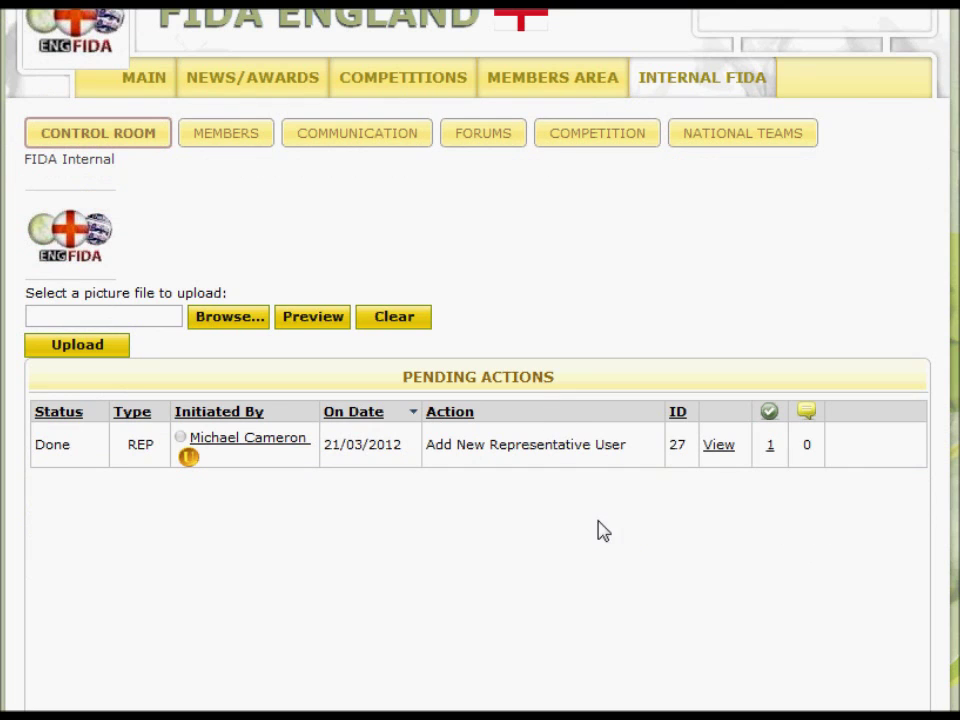
{"action": "scroll", "coordinate": [602, 529], "scroll_direction": "up", "scroll_amount": 1}
{"action": "scroll", "coordinate": [603, 535], "scroll_direction": "up", "scroll_amount": 1}
{"action": "left_click", "coordinate": [353, 376]}
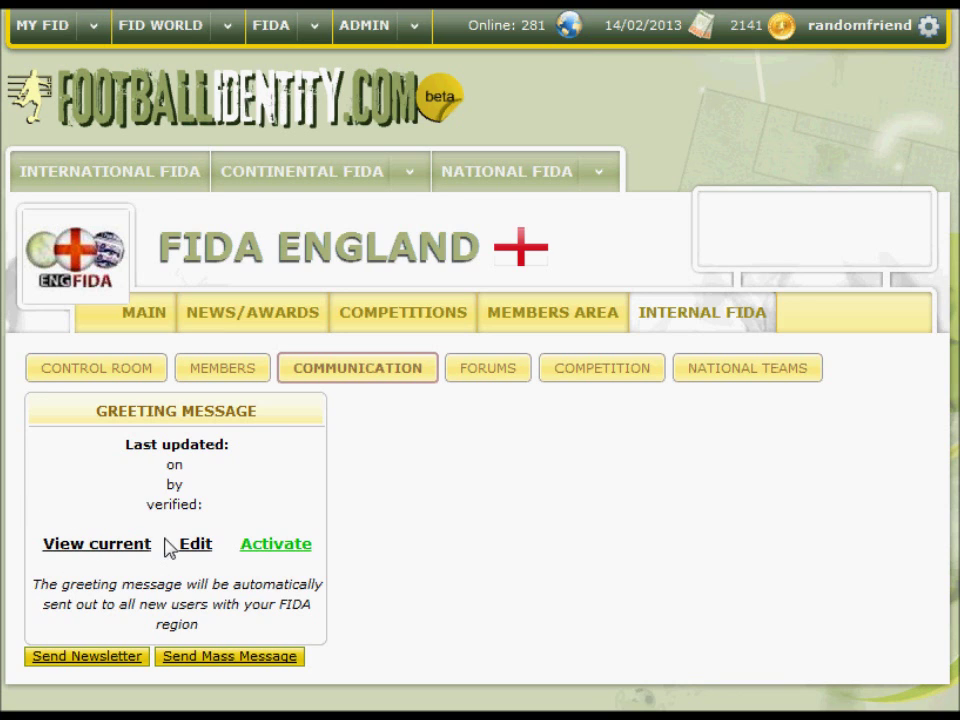
{"action": "left_click", "coordinate": [196, 545]}
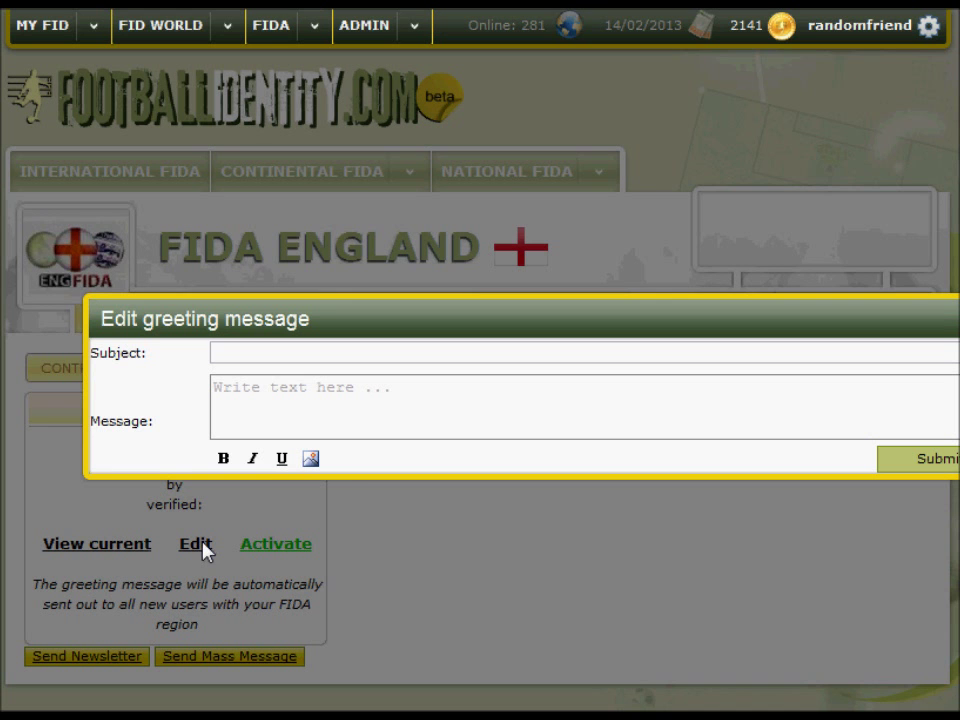
{"action": "left_click", "coordinate": [409, 362]}
{"action": "type", "text": "Welcome to ENGLISH FIDA"}
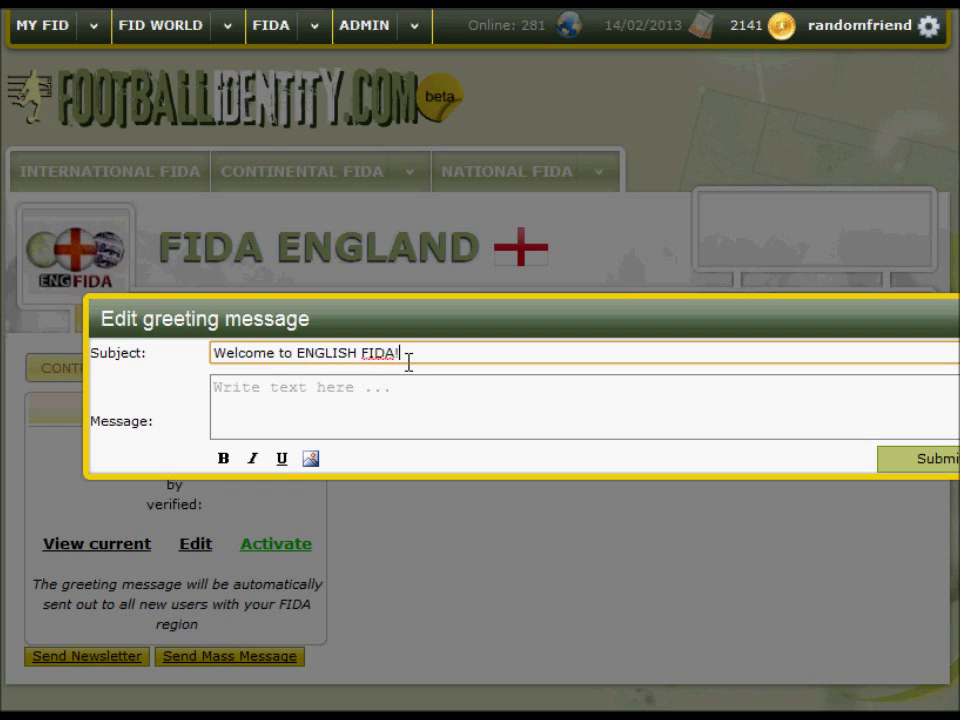
{"action": "key", "text": "Tab"}
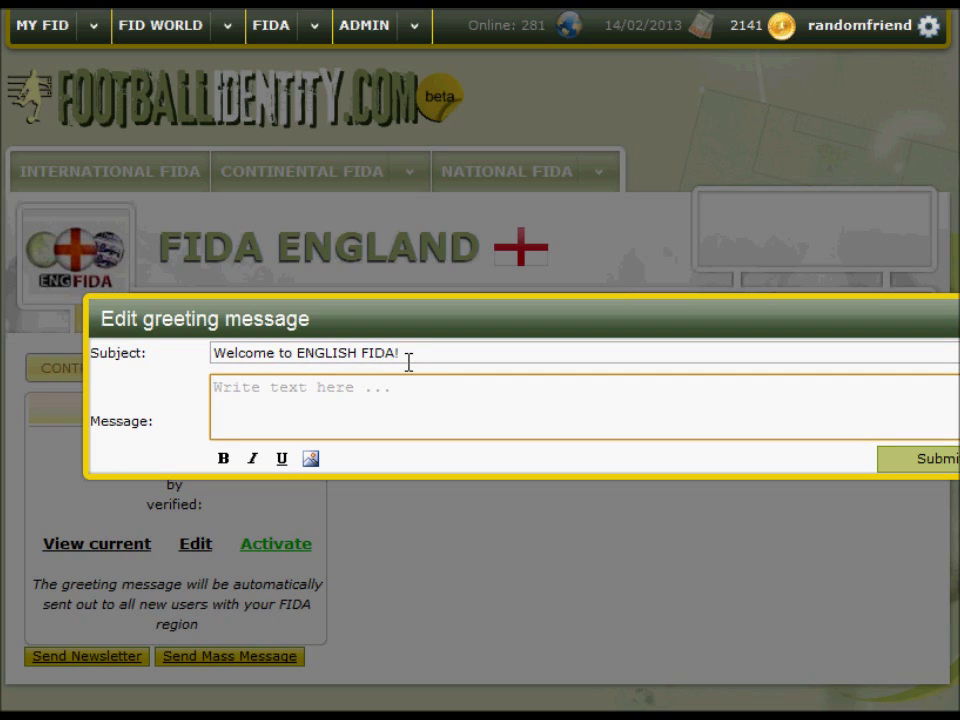
{"action": "type", "text": "Hint, hint hint..."}
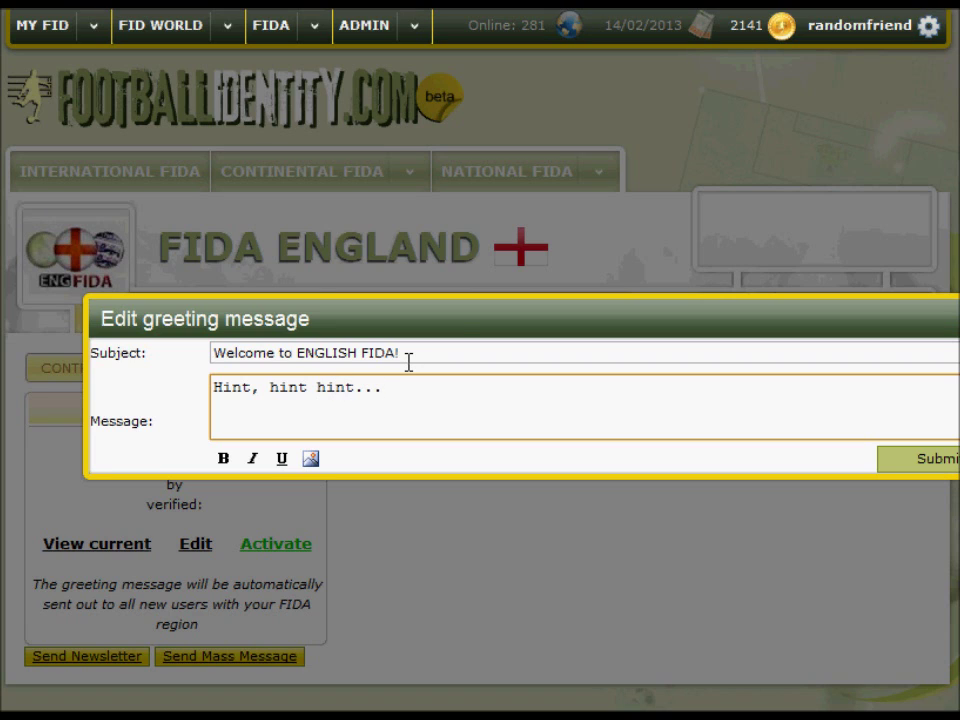
{"action": "left_click", "coordinate": [940, 460]}
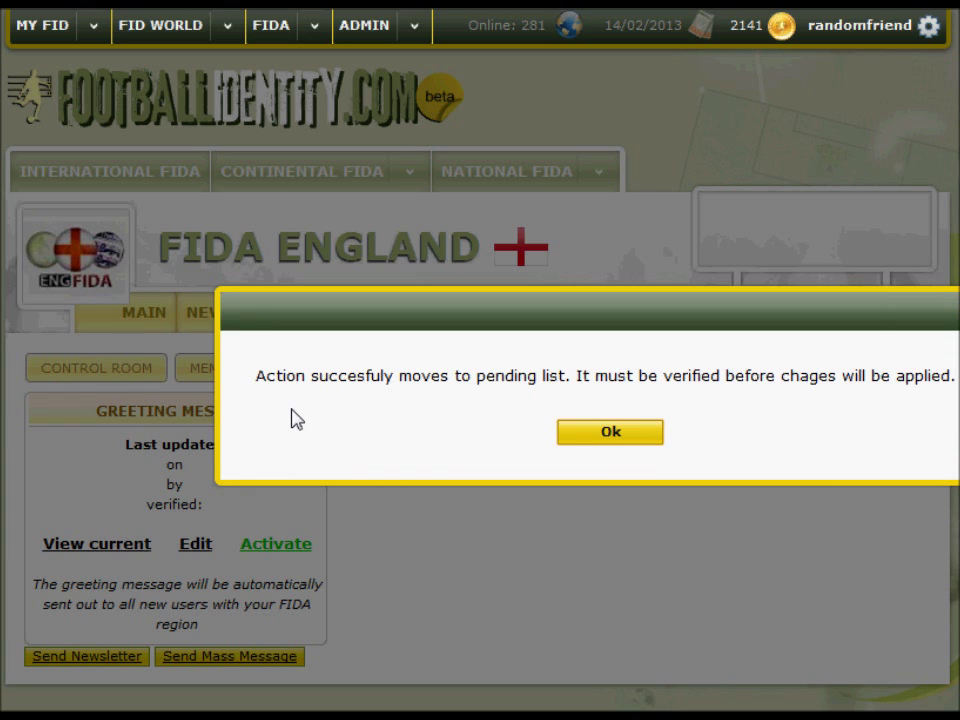
{"action": "left_click", "coordinate": [610, 434]}
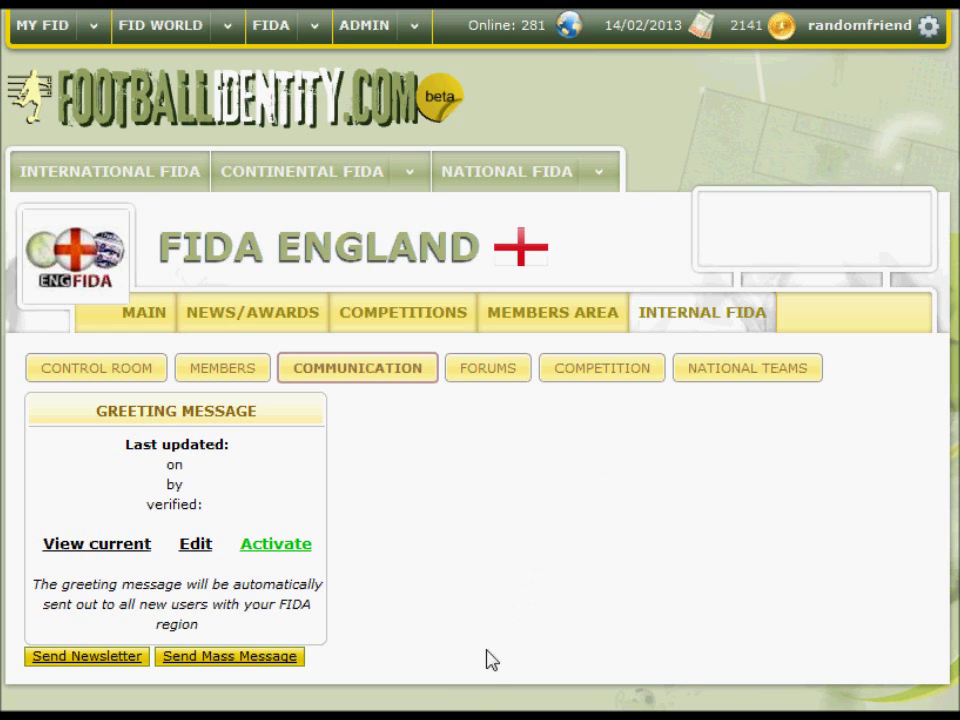
Check the pending Edit Fida Greeting Message action and its verification requirements in the Internal FIDA control room
{"action": "left_click", "coordinate": [117, 380]}
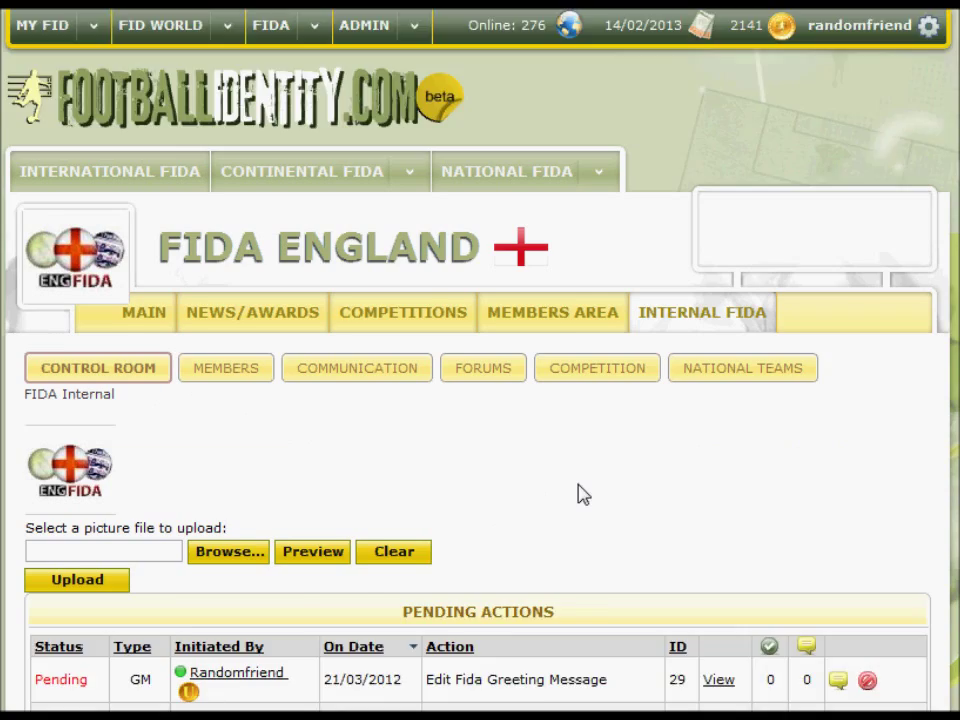
{"action": "scroll", "coordinate": [580, 493], "scroll_direction": "down", "scroll_amount": 2}
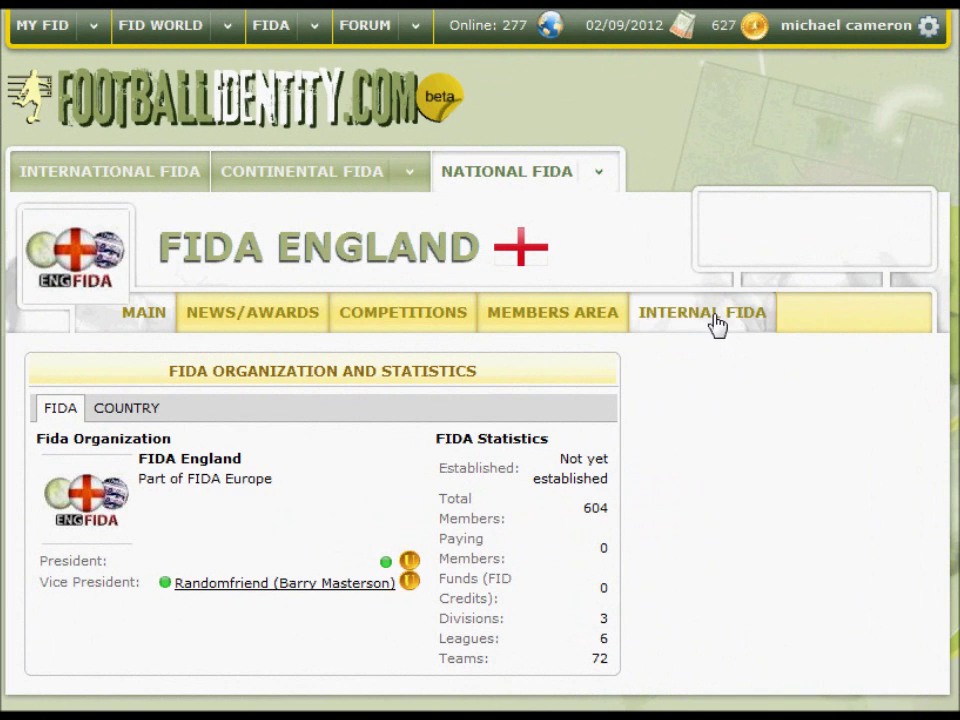
{"action": "left_click", "coordinate": [685, 330]}
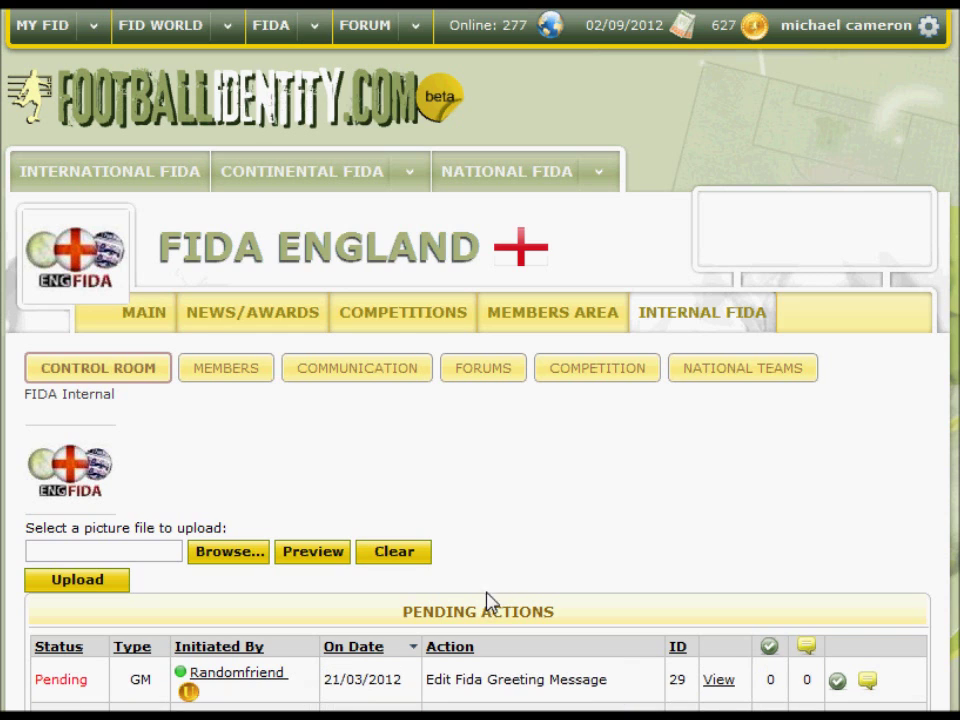
{"action": "scroll", "coordinate": [557, 538], "scroll_direction": "down", "scroll_amount": 2}
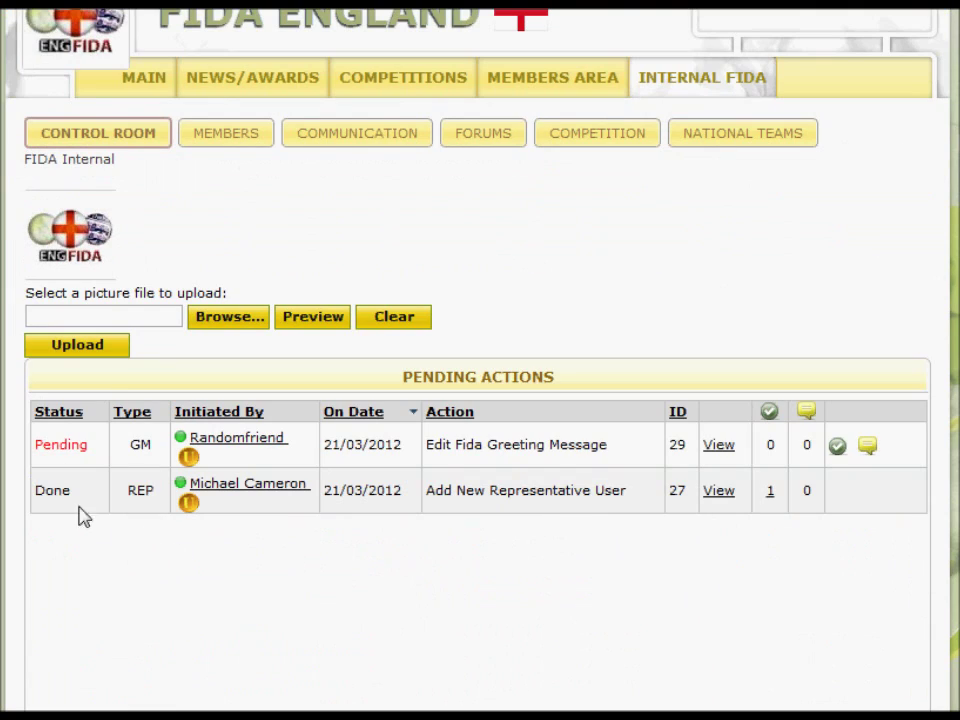
{"action": "mouse_move", "coordinate": [790, 455]}
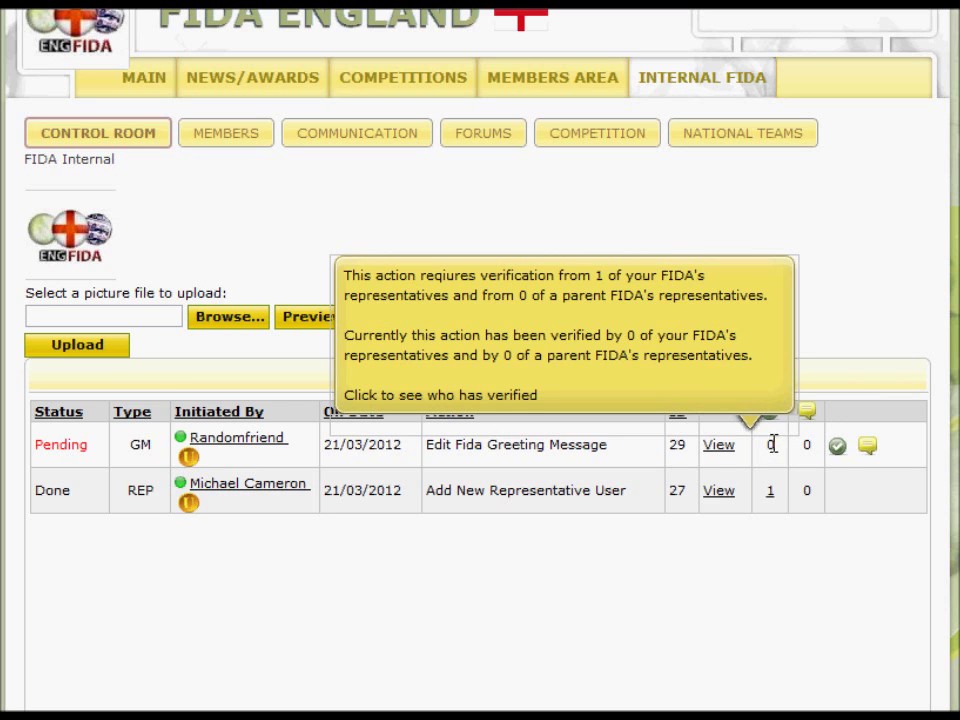
Comment "Hey mate! I think you need to add some more about how to find a team!" on the pending greeting message action and view the comment
{"action": "left_click", "coordinate": [867, 447]}
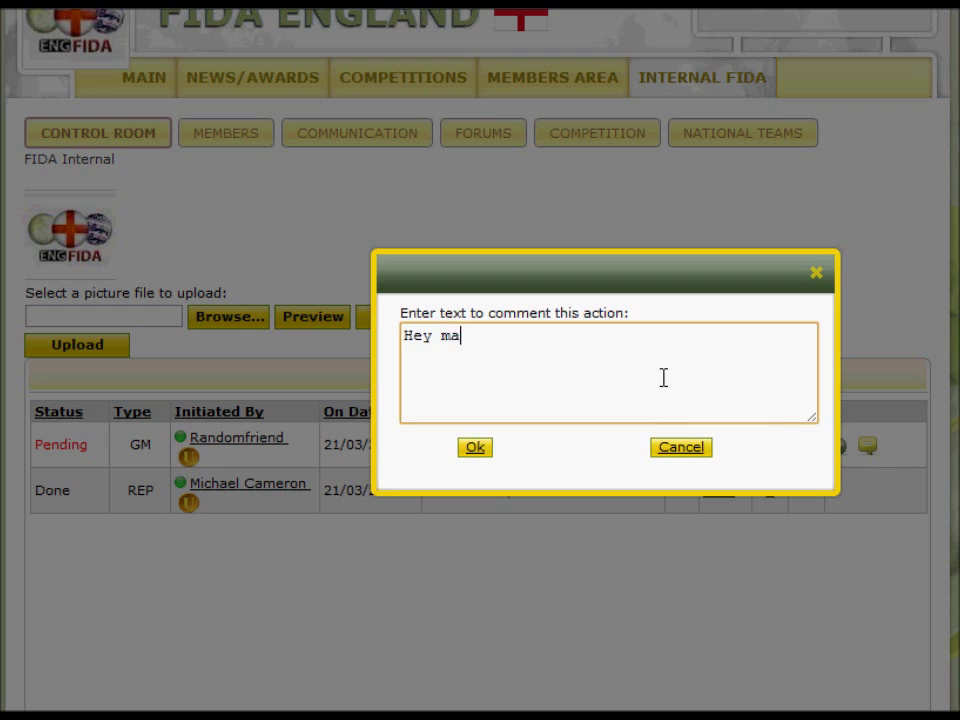
{"action": "type", "text": "Hey mate! I think you need to "}
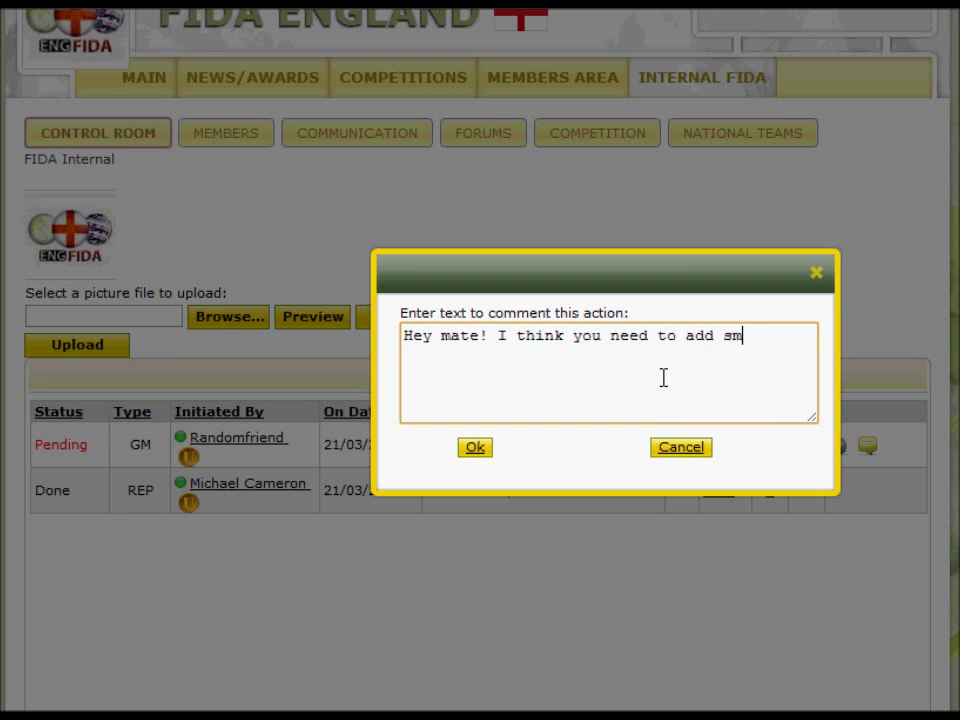
{"action": "type", "text": "add some more about how to find a team!"}
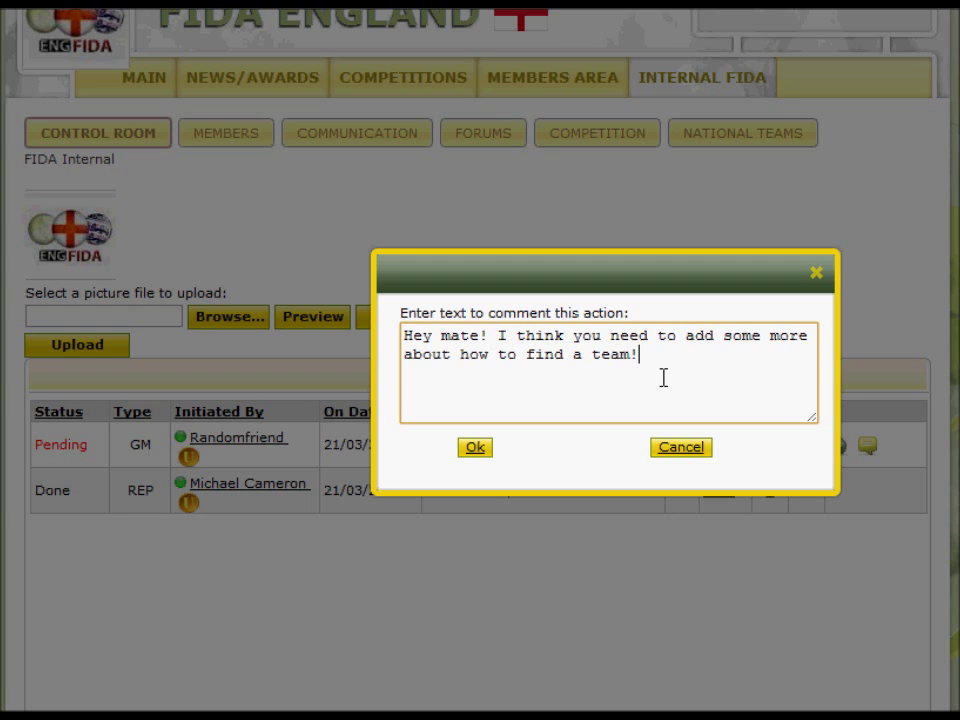
{"action": "left_click", "coordinate": [482, 450]}
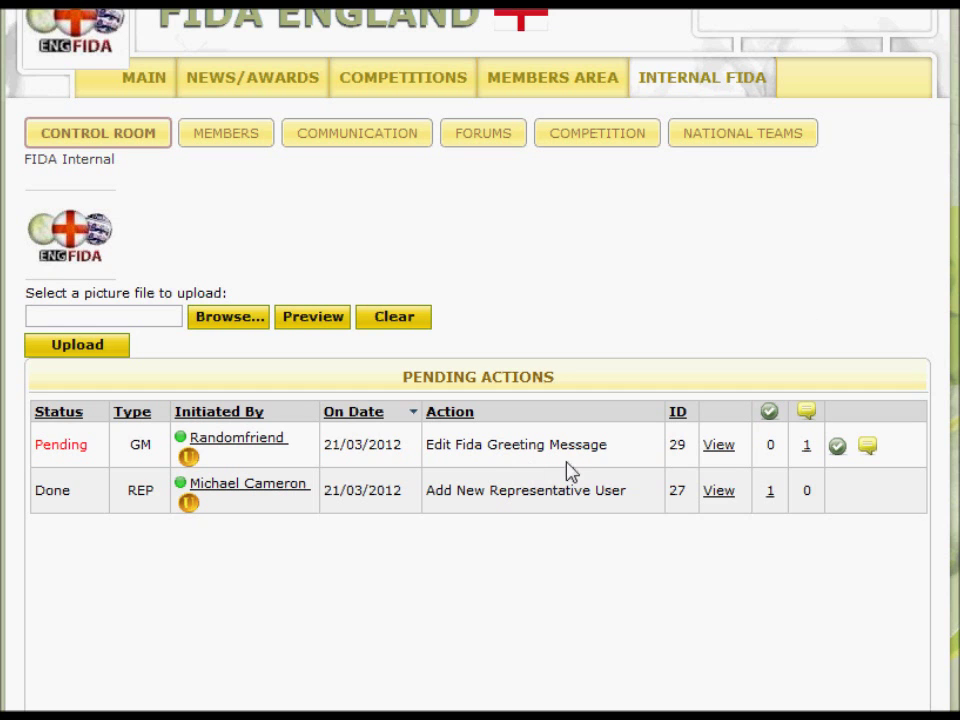
{"action": "left_click", "coordinate": [806, 449]}
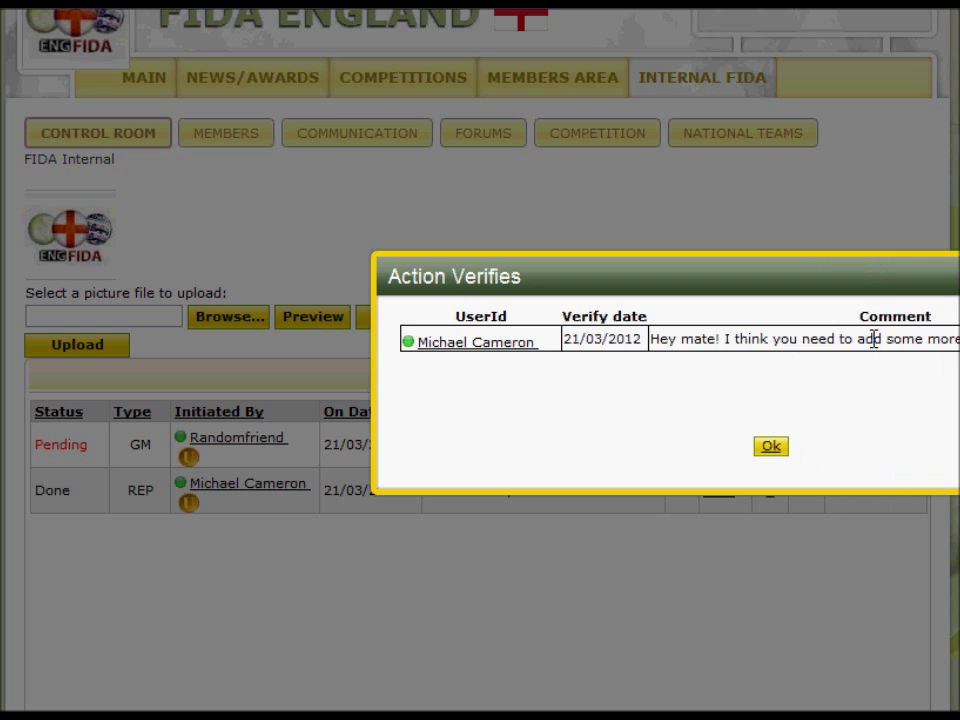
{"action": "left_click", "coordinate": [775, 452]}
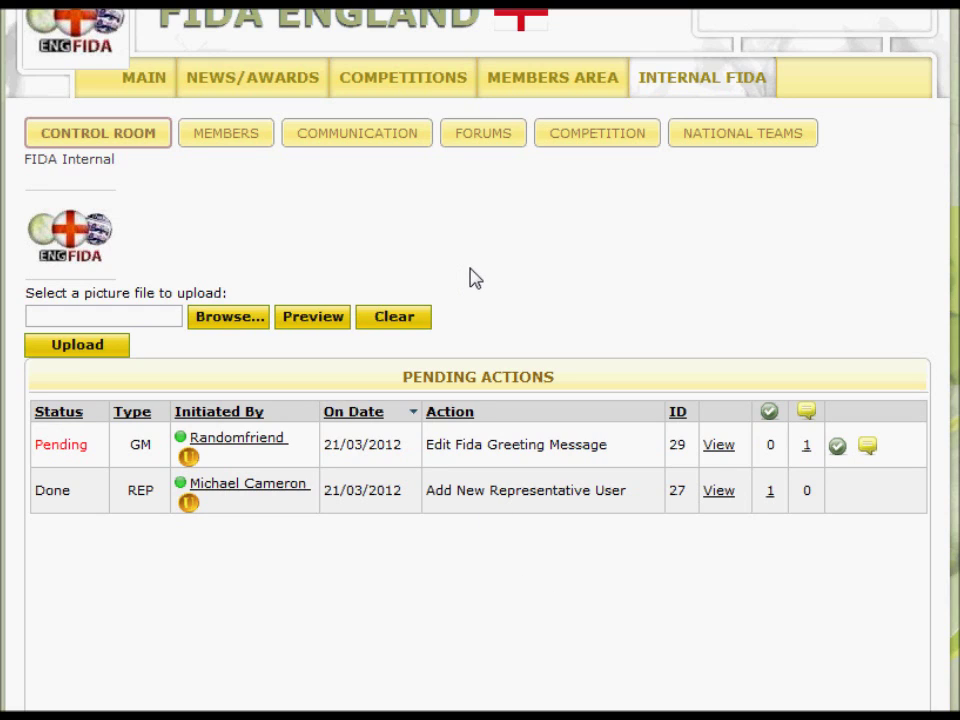
Recheck the pending actions in Internal FIDA and submit the activation of the greeting message
{"action": "left_click", "coordinate": [675, 80]}
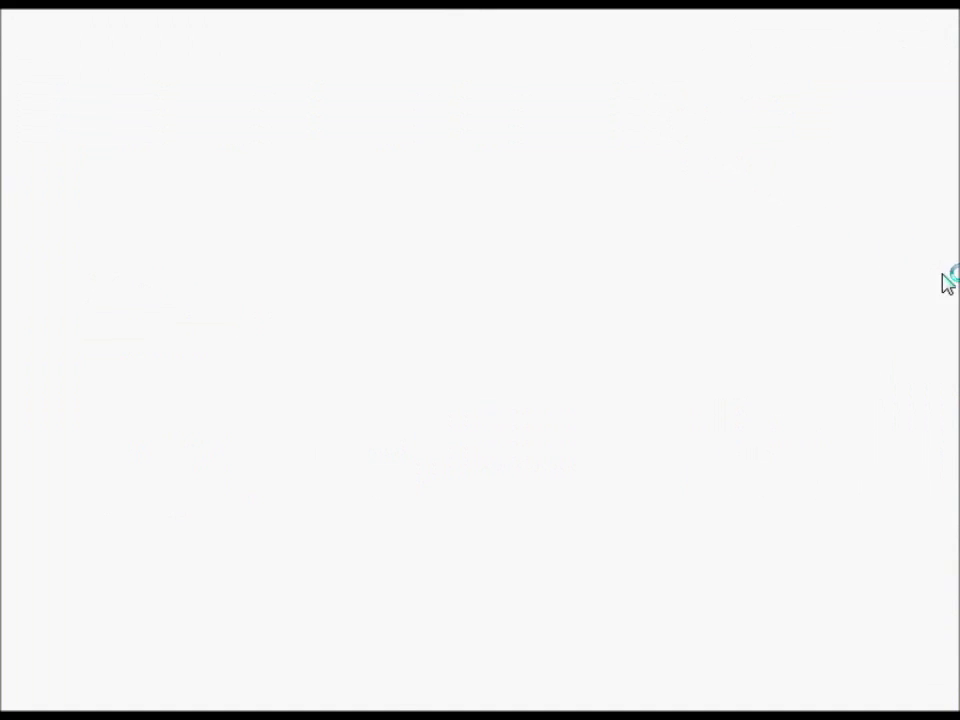
{"action": "scroll", "coordinate": [915, 420], "scroll_direction": "down", "scroll_amount": 3}
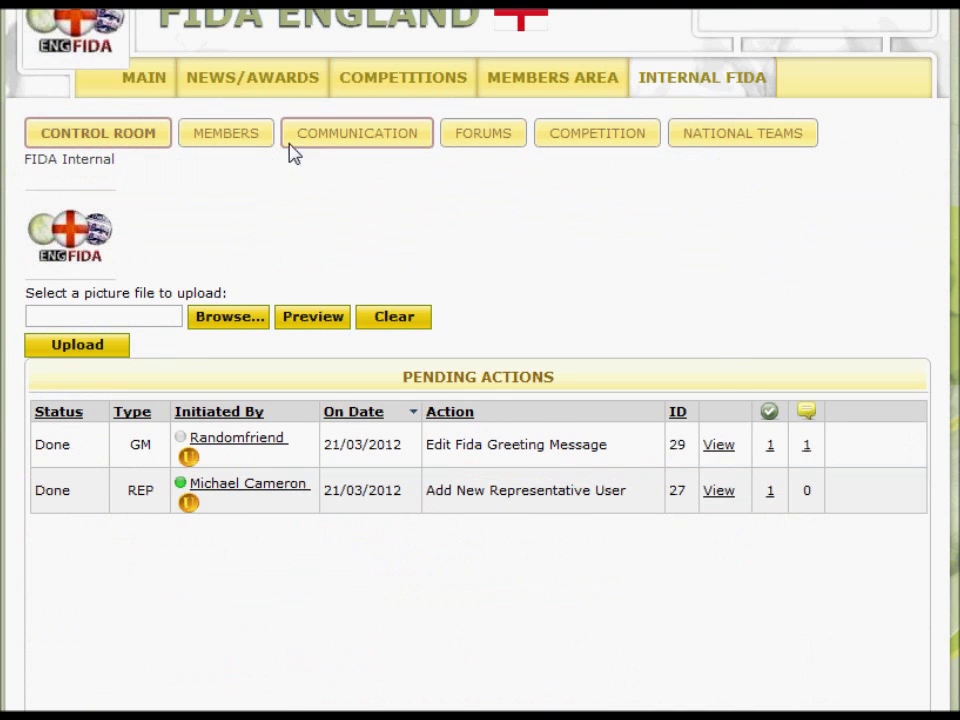
{"action": "left_click", "coordinate": [355, 148]}
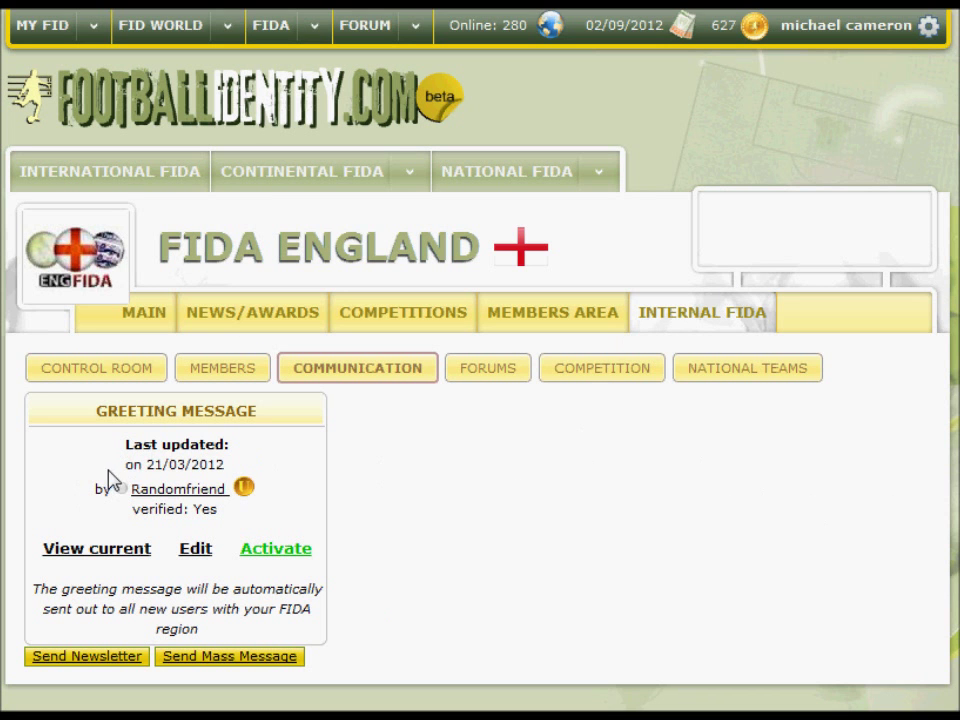
{"action": "scroll", "coordinate": [431, 544], "scroll_direction": "down", "scroll_amount": 1}
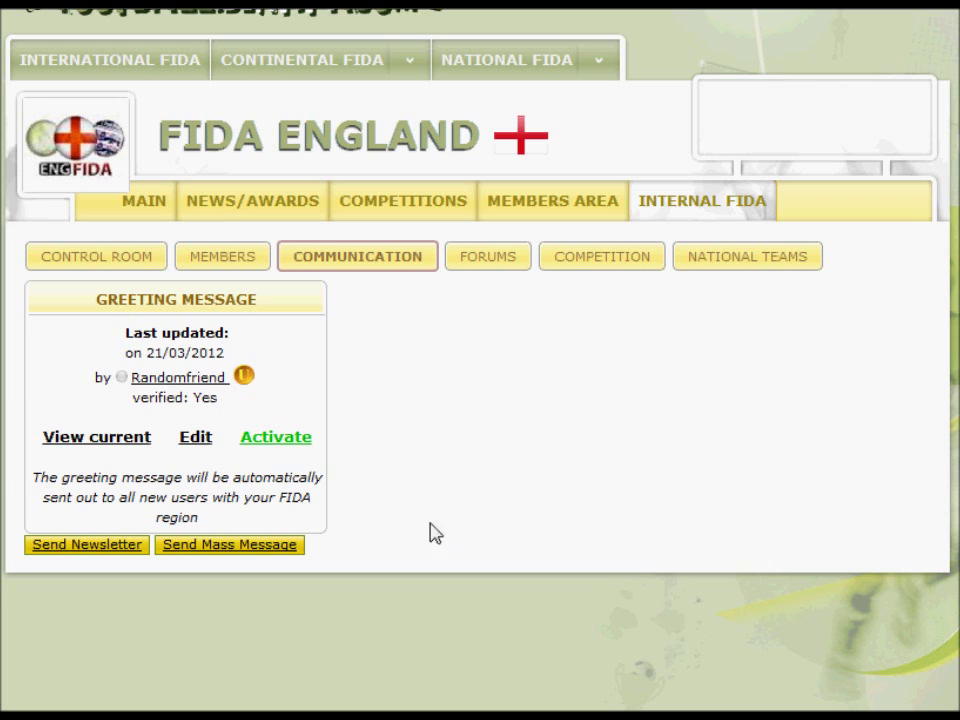
{"action": "left_click", "coordinate": [275, 440]}
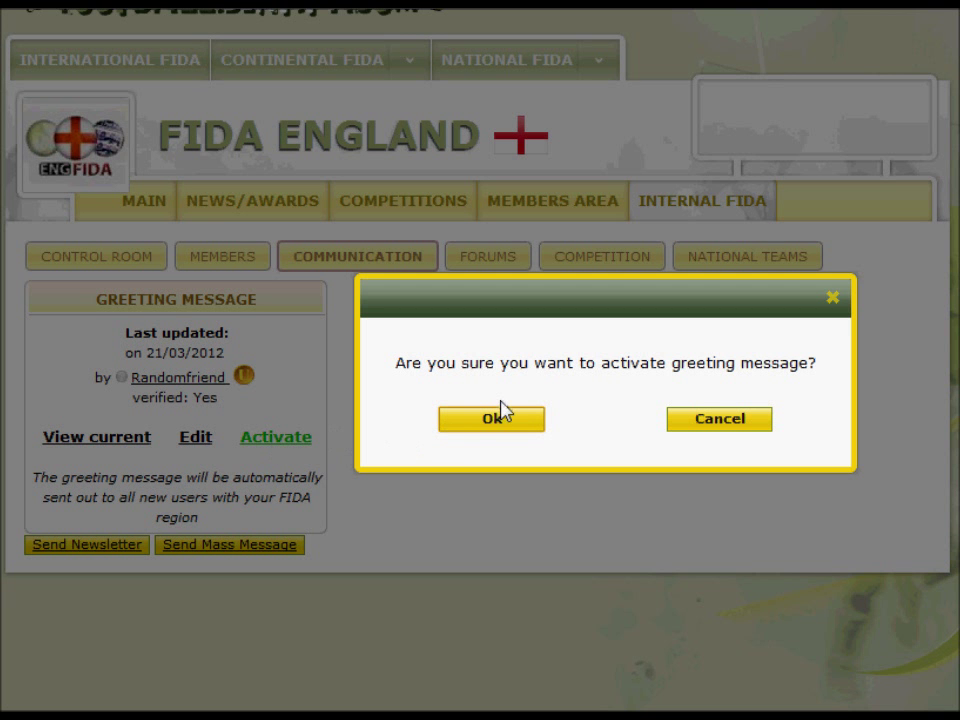
{"action": "left_click", "coordinate": [476, 424]}
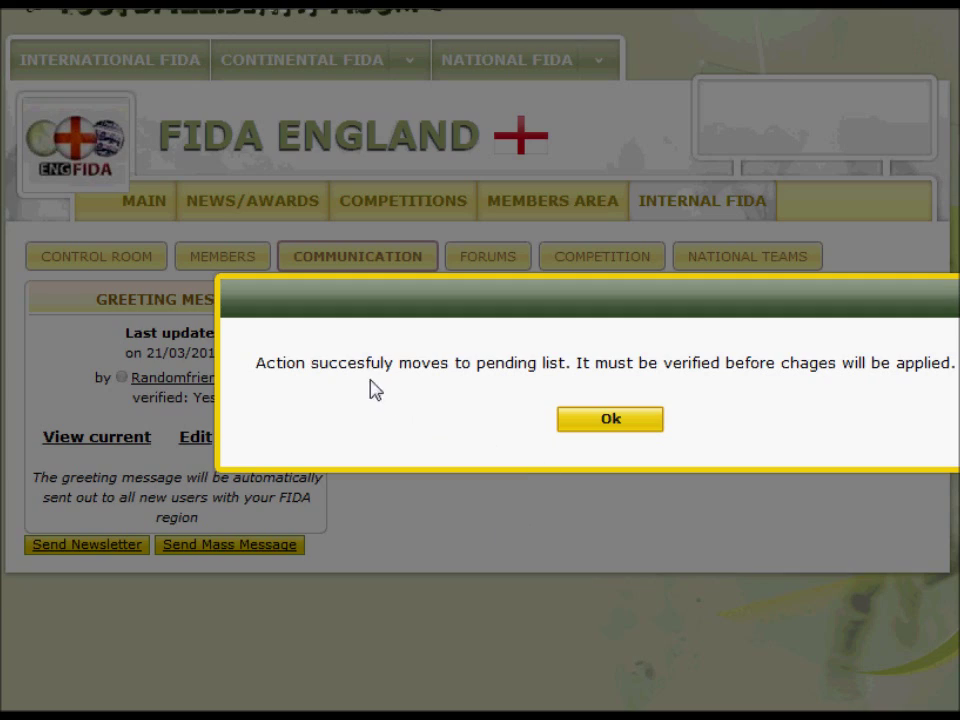
{"action": "left_click", "coordinate": [615, 422]}
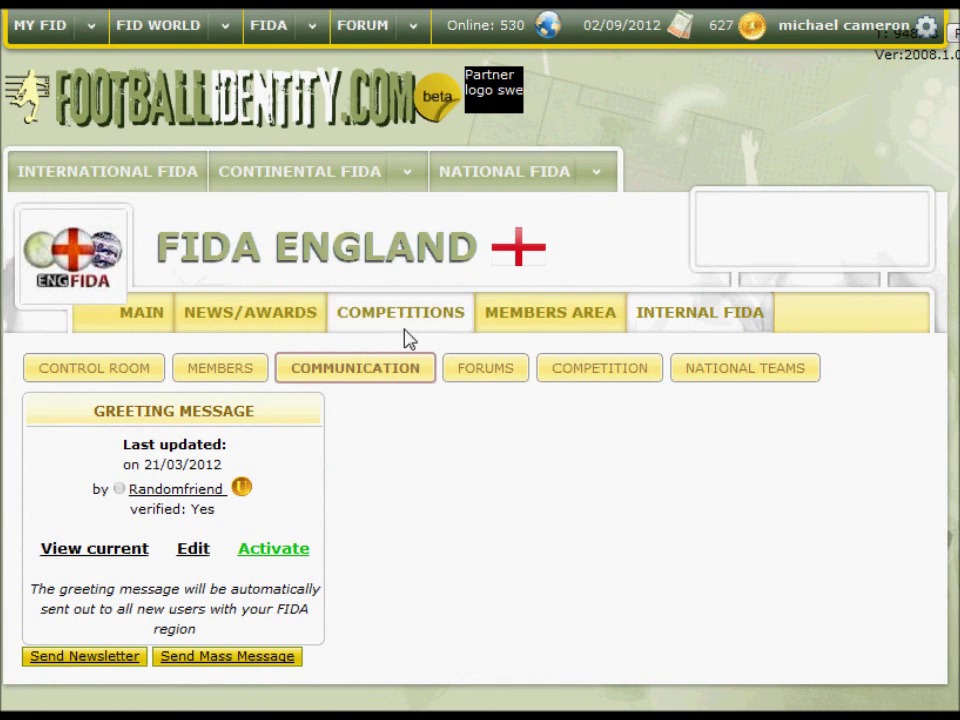
Draft a newsletter to all FIDA members with subject "Newsletter March 2012" and text starting "Dear FIDA Members!", and close it without sending
{"action": "left_click", "coordinate": [102, 661]}
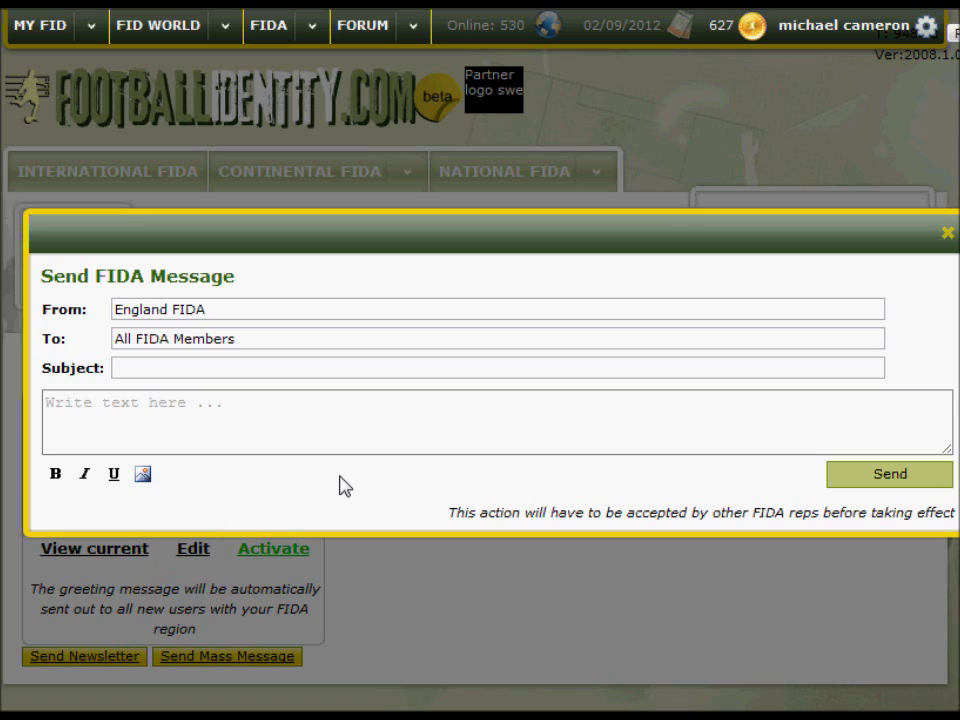
{"action": "left_click_drag", "start_coordinate": [952, 462], "coordinate": [951, 610]}
{"action": "left_click", "coordinate": [293, 366]}
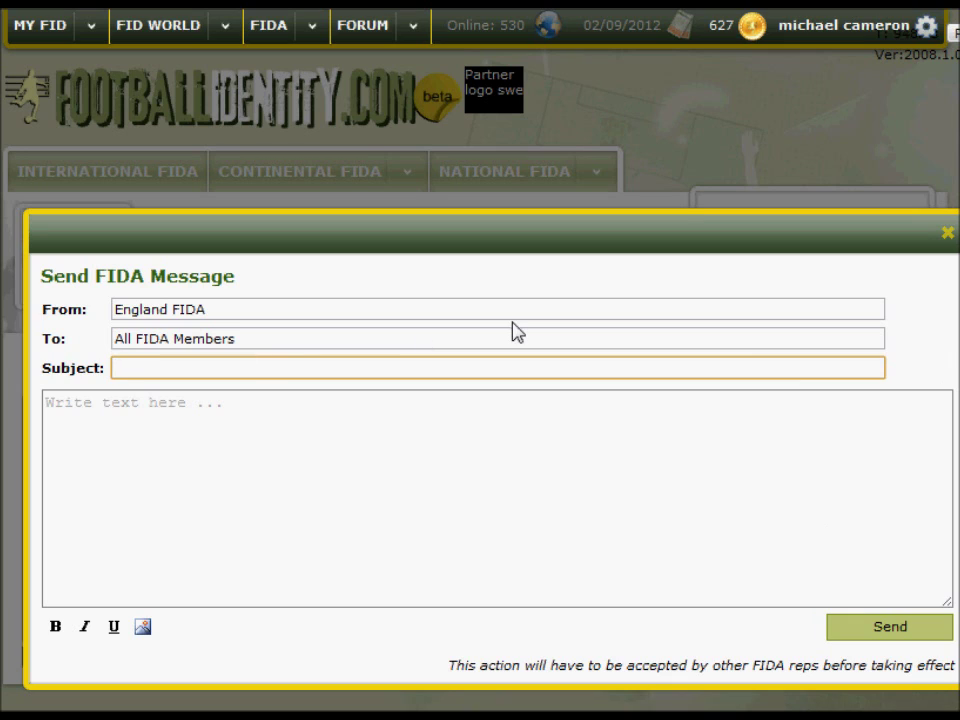
{"action": "type", "text": "Newsletter March 2012"}
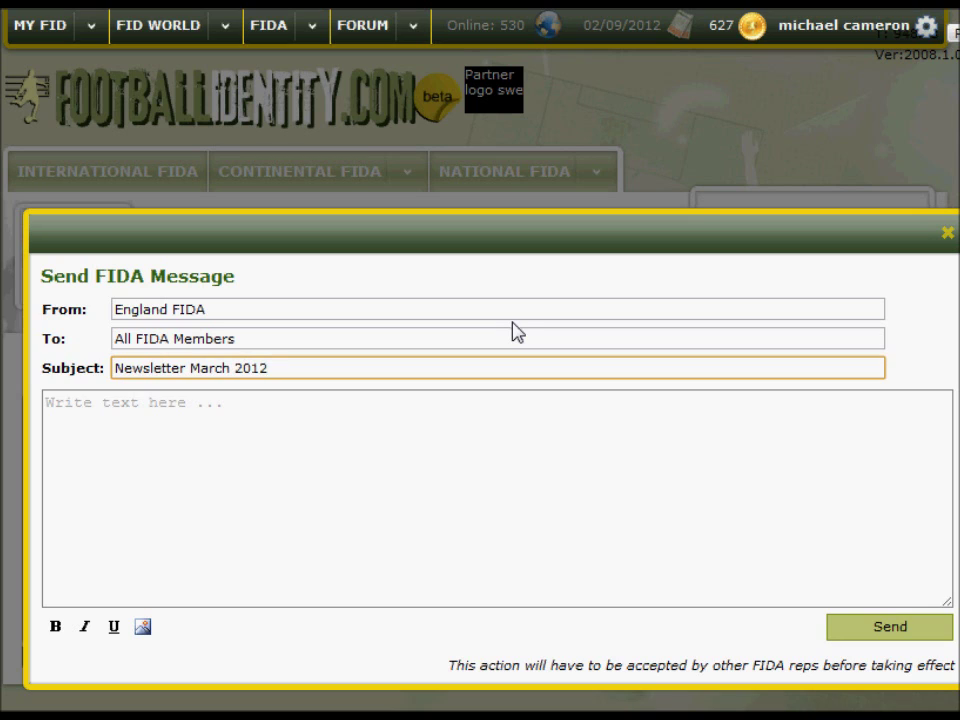
{"action": "key", "text": "Tab"}
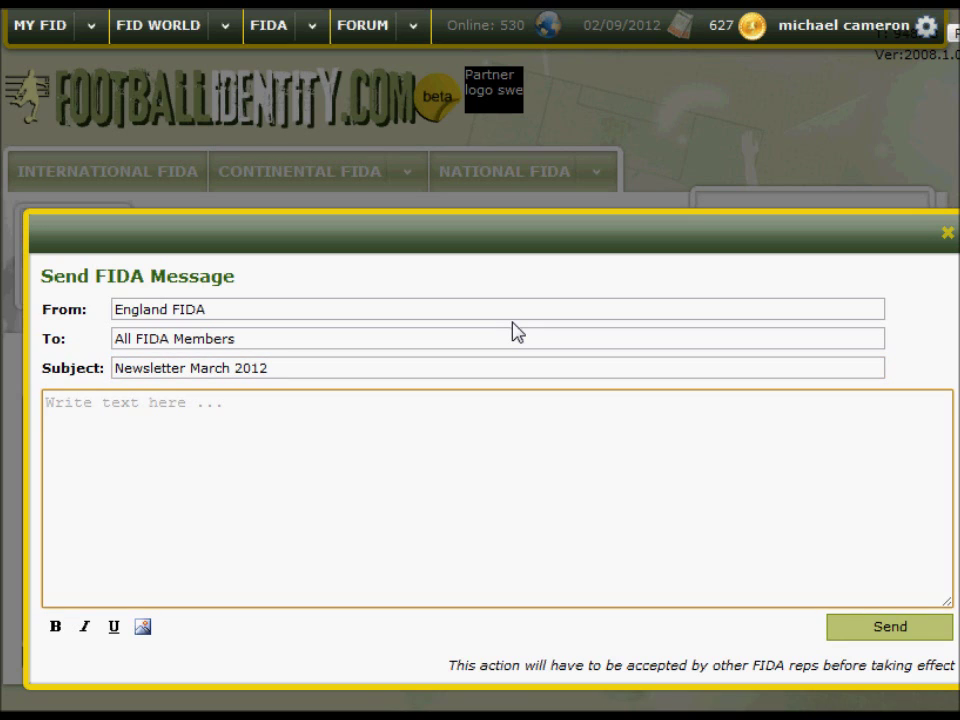
{"action": "type", "text": "Dear"}
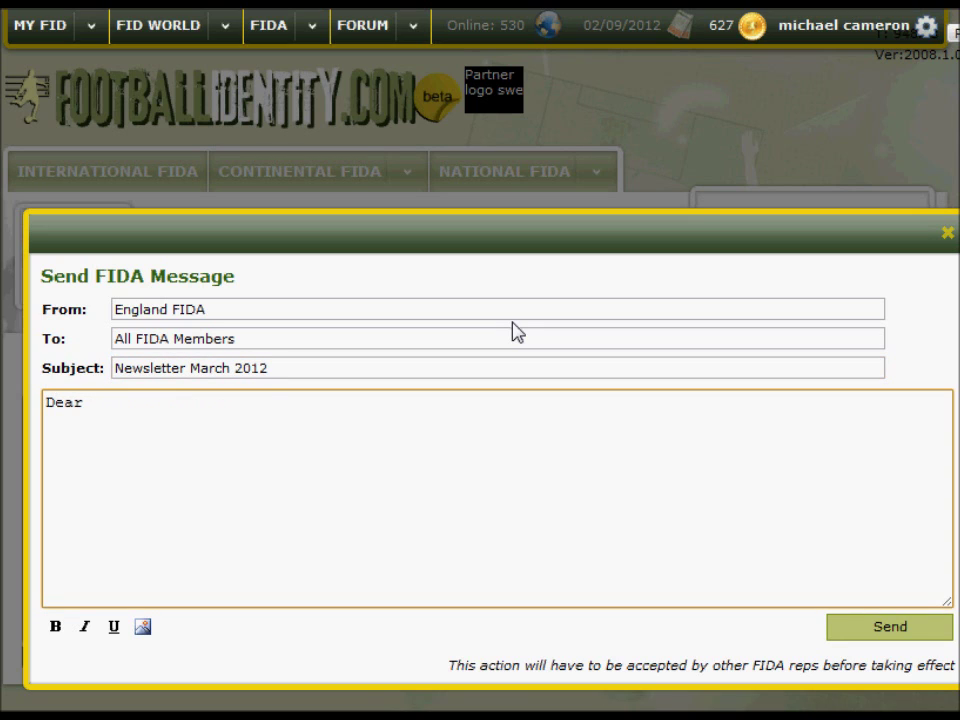
{"action": "type", "text": " FIDA Members!"}
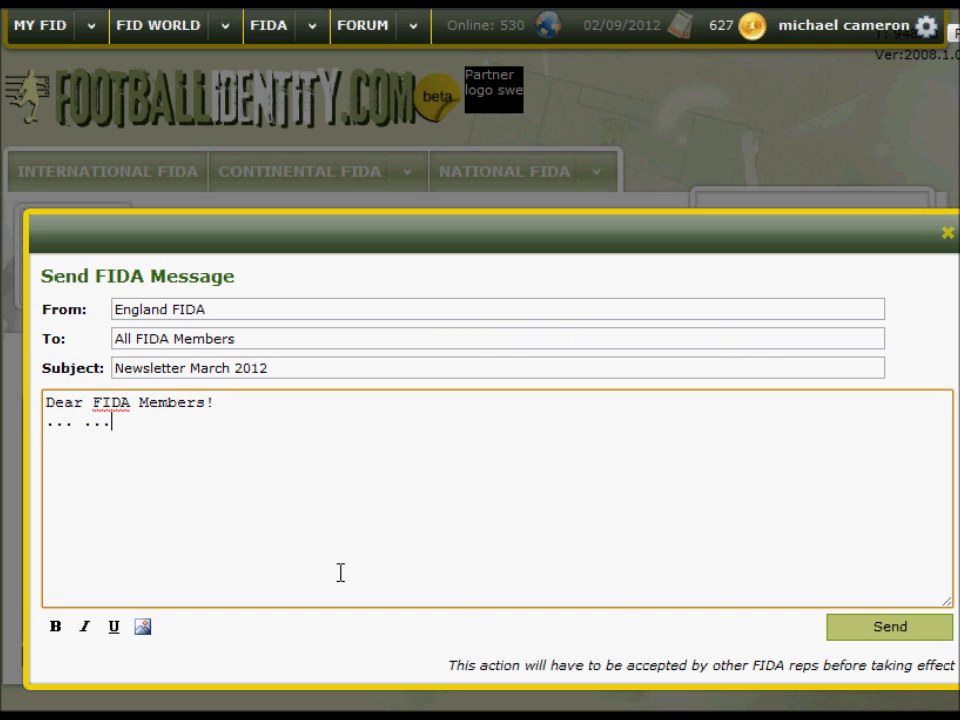
{"action": "left_click", "coordinate": [947, 235]}
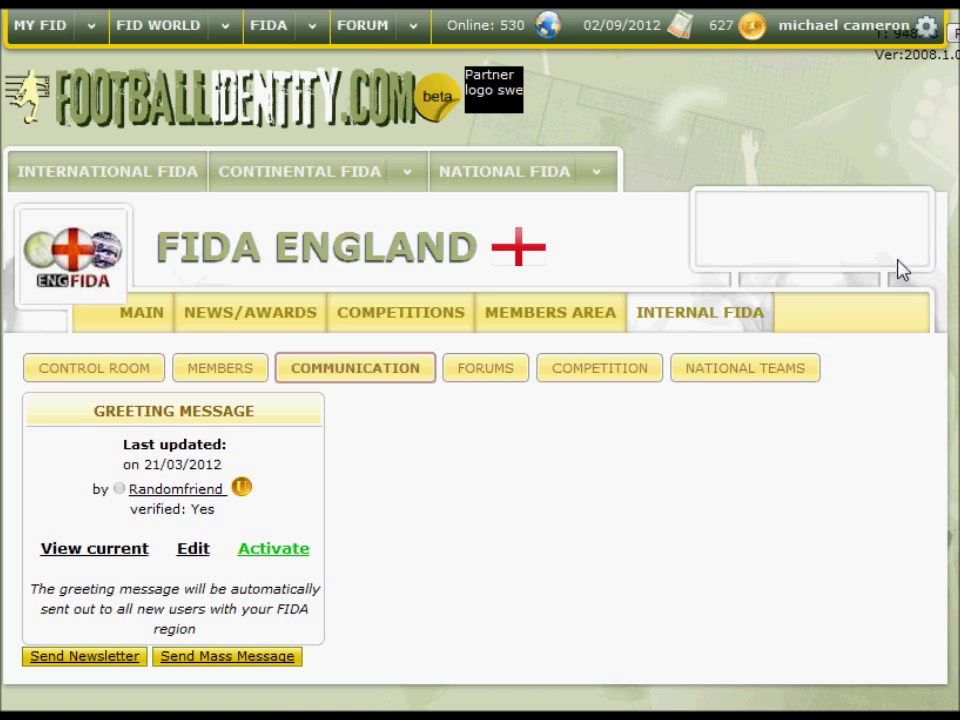
Start a FIDA mass message addressed to Managers only, with the team selection set to Specific League and League 2B ENG
{"action": "left_click", "coordinate": [208, 657]}
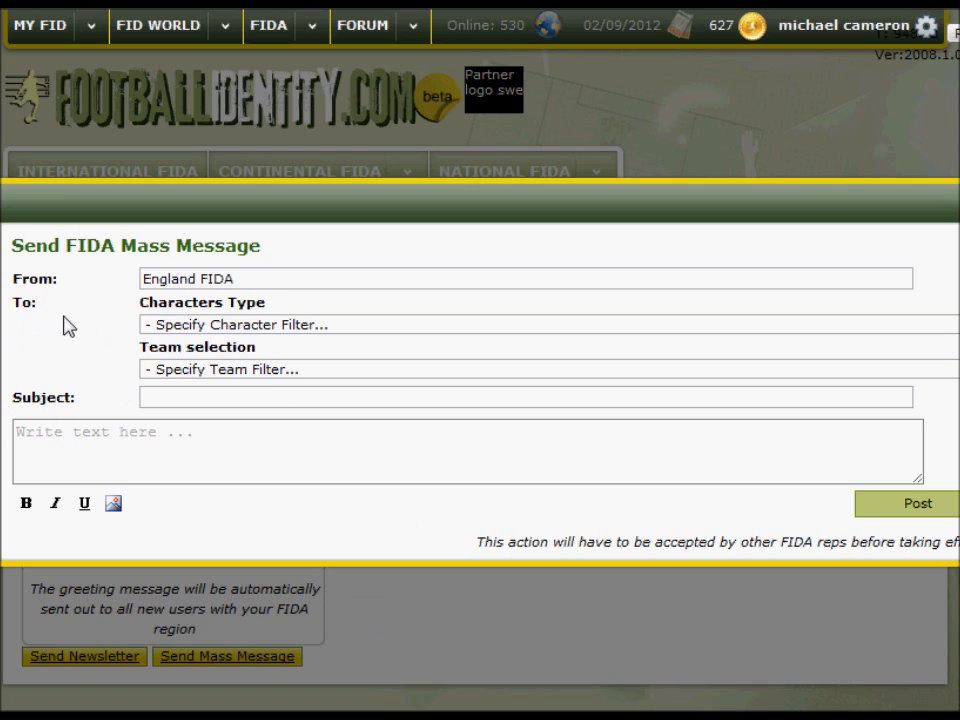
{"action": "left_click", "coordinate": [950, 324]}
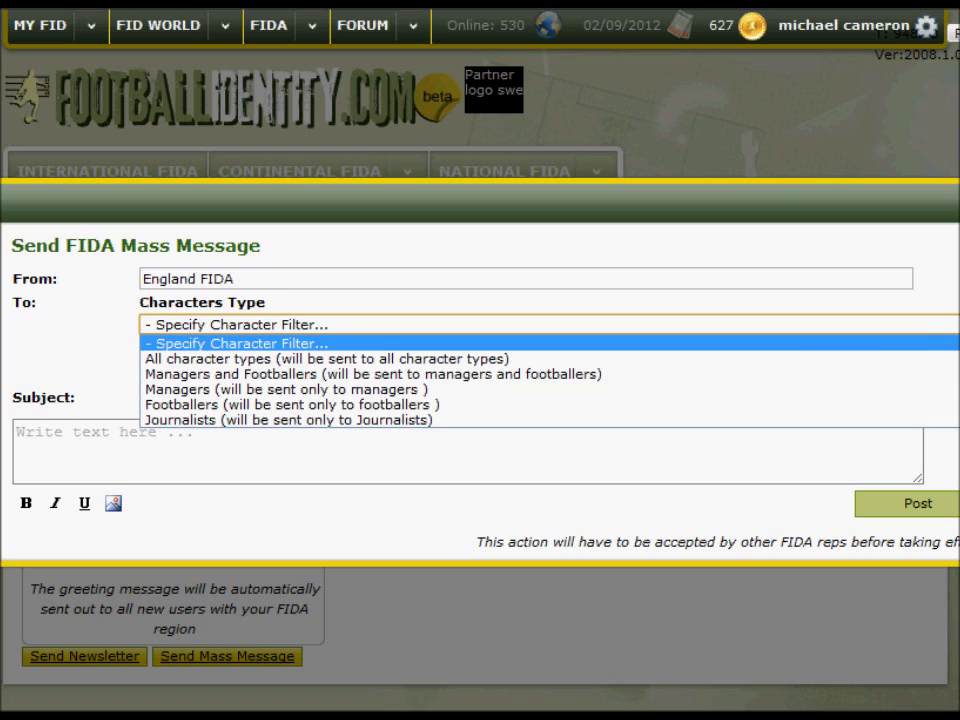
{"action": "left_click", "coordinate": [616, 392]}
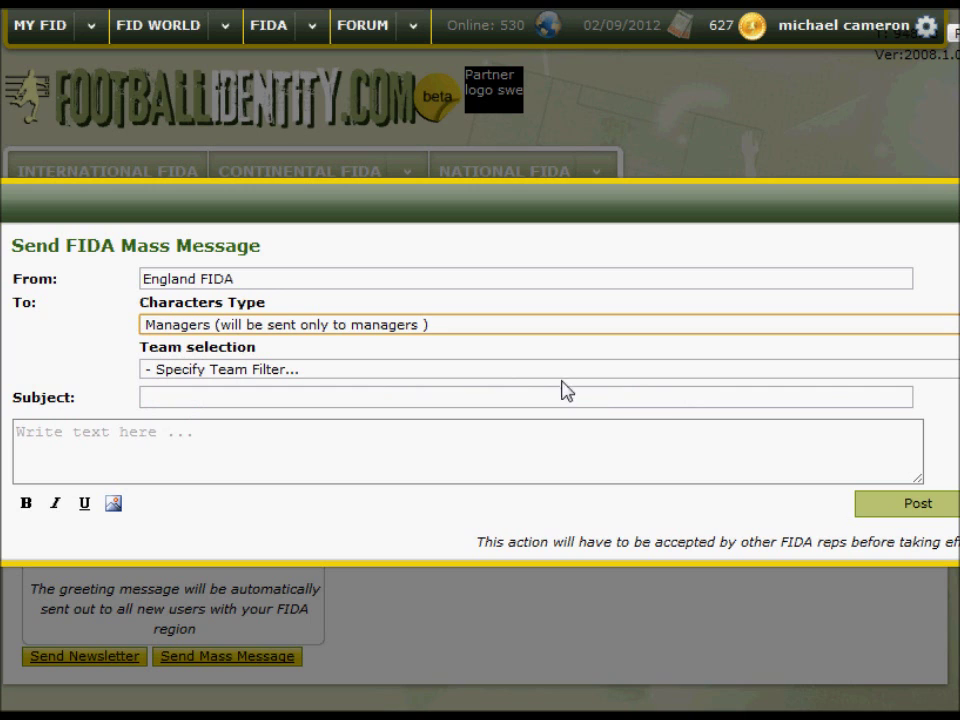
{"action": "left_click", "coordinate": [895, 371]}
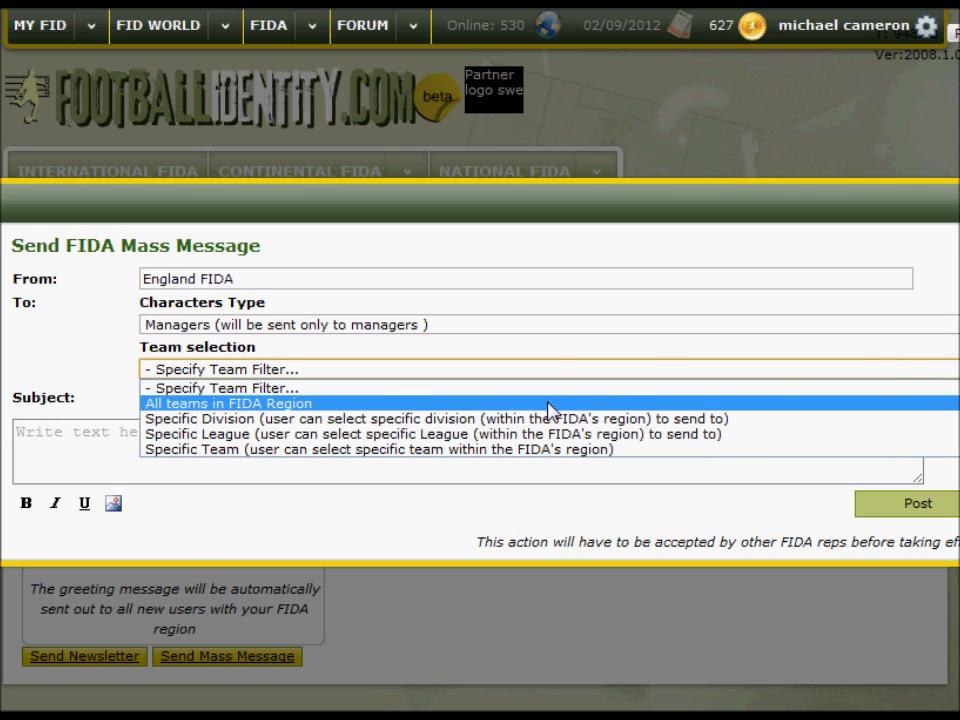
{"action": "left_click", "coordinate": [498, 434]}
{"action": "left_click", "coordinate": [380, 398]}
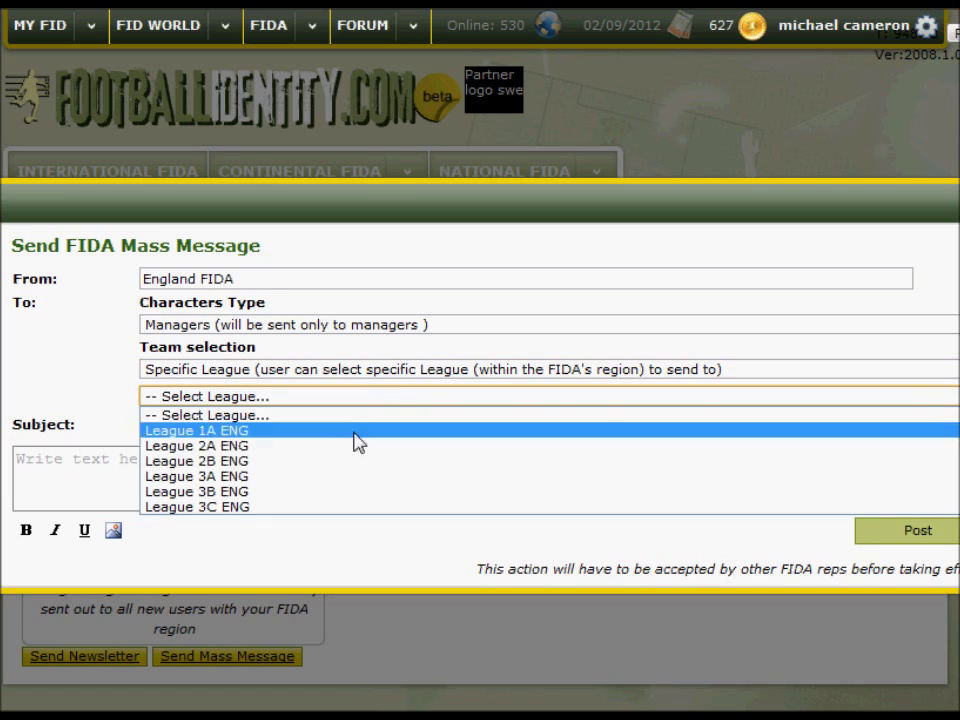
{"action": "left_click", "coordinate": [296, 461]}
Give the mass message the subject "POLL - Match time changes in 2B!" and close it without sending
{"action": "left_click", "coordinate": [286, 424]}
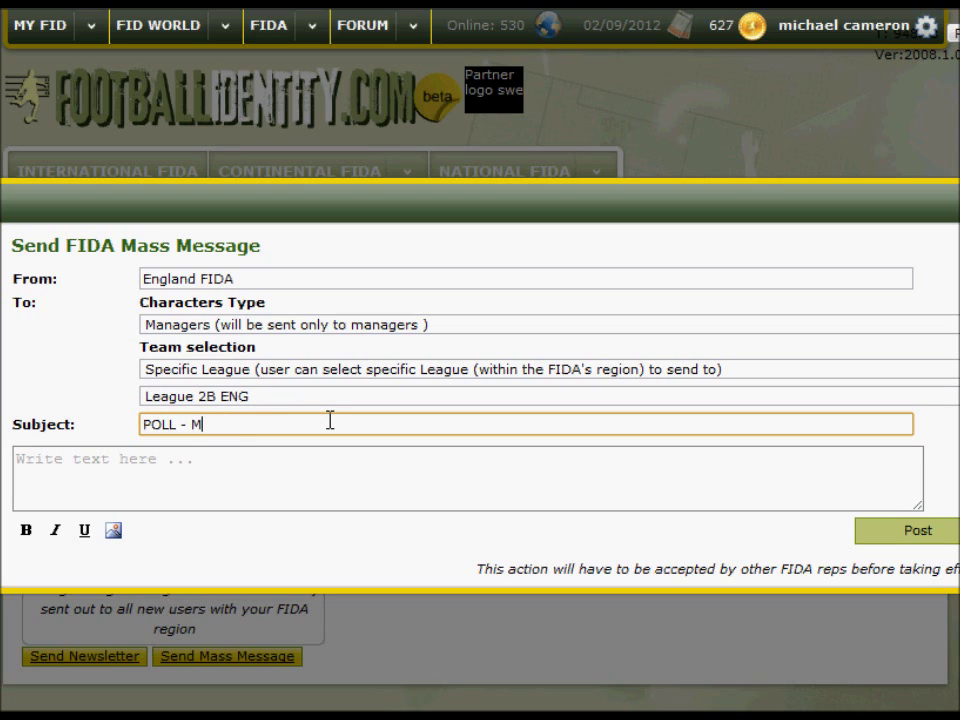
{"action": "type", "text": "POLL - Match time changes in 2B!"}
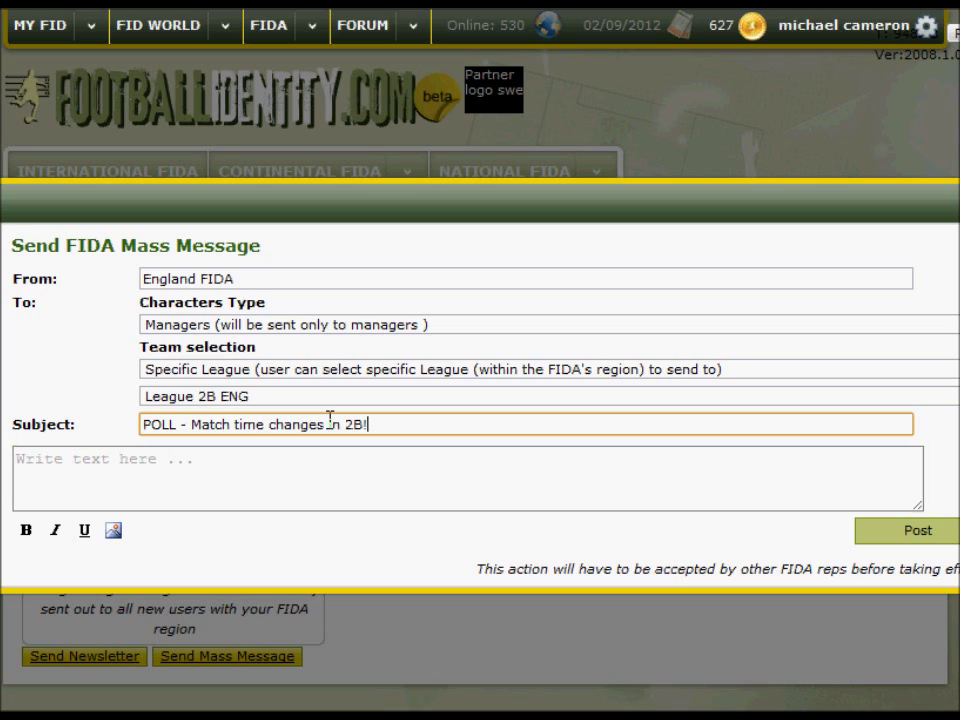
{"action": "key", "text": "Tab"}
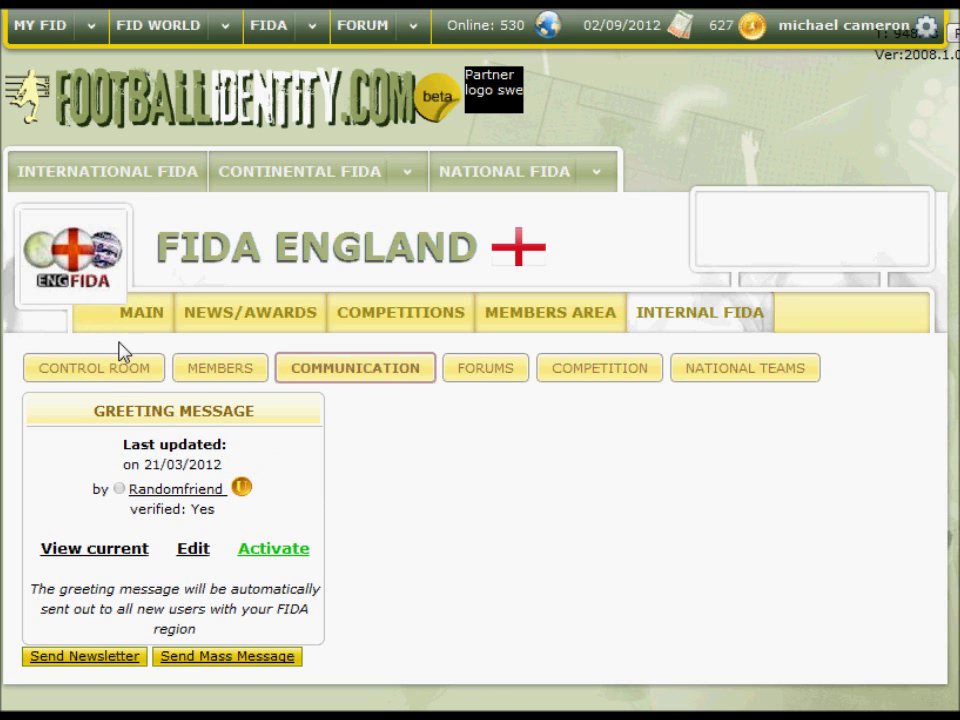
Check the pending actions in England's Internal FIDA control room
{"action": "left_click", "coordinate": [107, 377]}
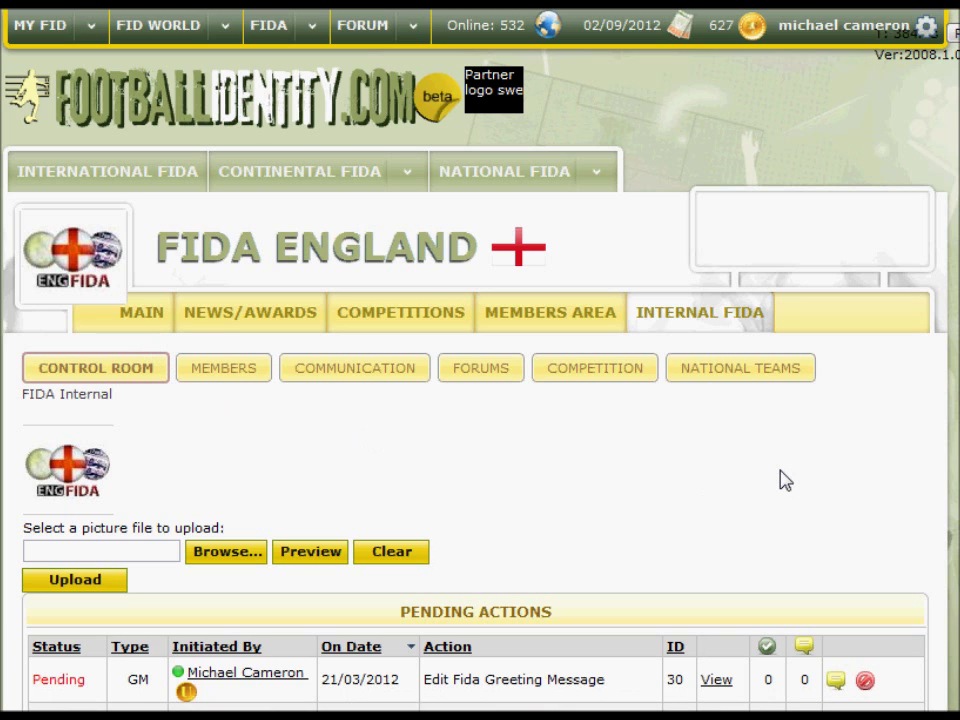
{"action": "scroll", "coordinate": [785, 481], "scroll_direction": "down", "scroll_amount": 3}
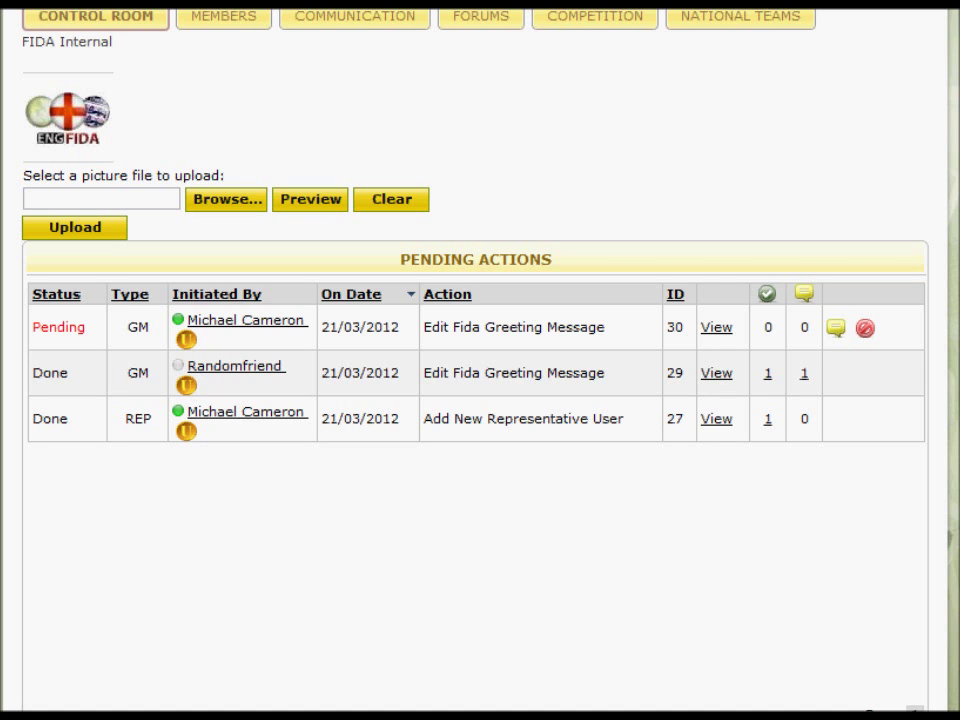
{"action": "scroll", "coordinate": [480, 360], "scroll_direction": "up", "scroll_amount": 3}
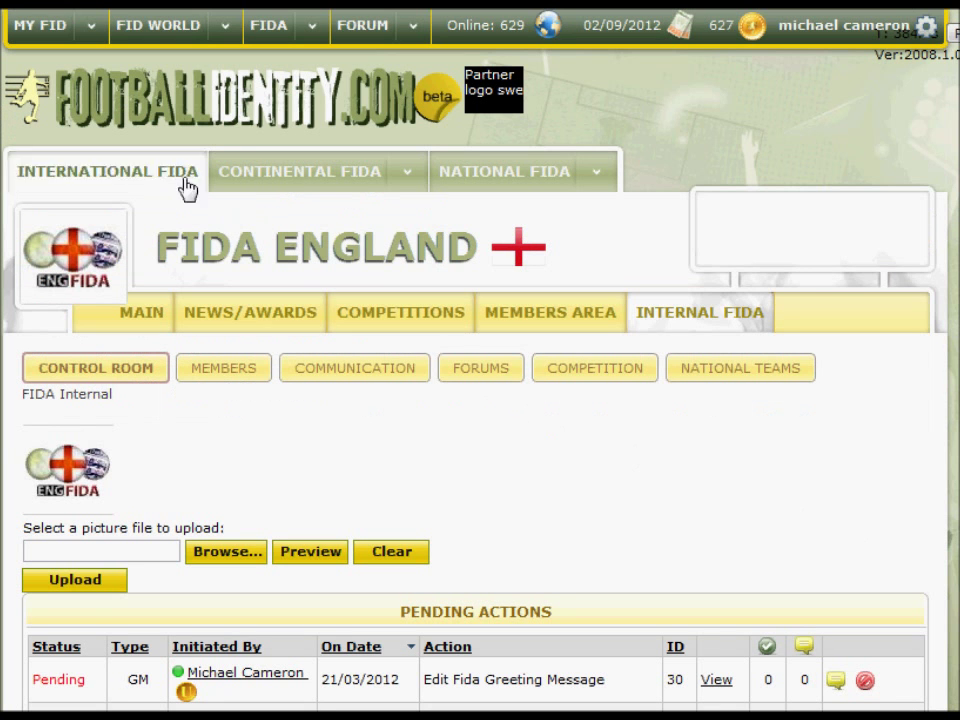
View the International FIDA main page and bring up the list of national FIDAs
{"action": "left_click", "coordinate": [152, 178]}
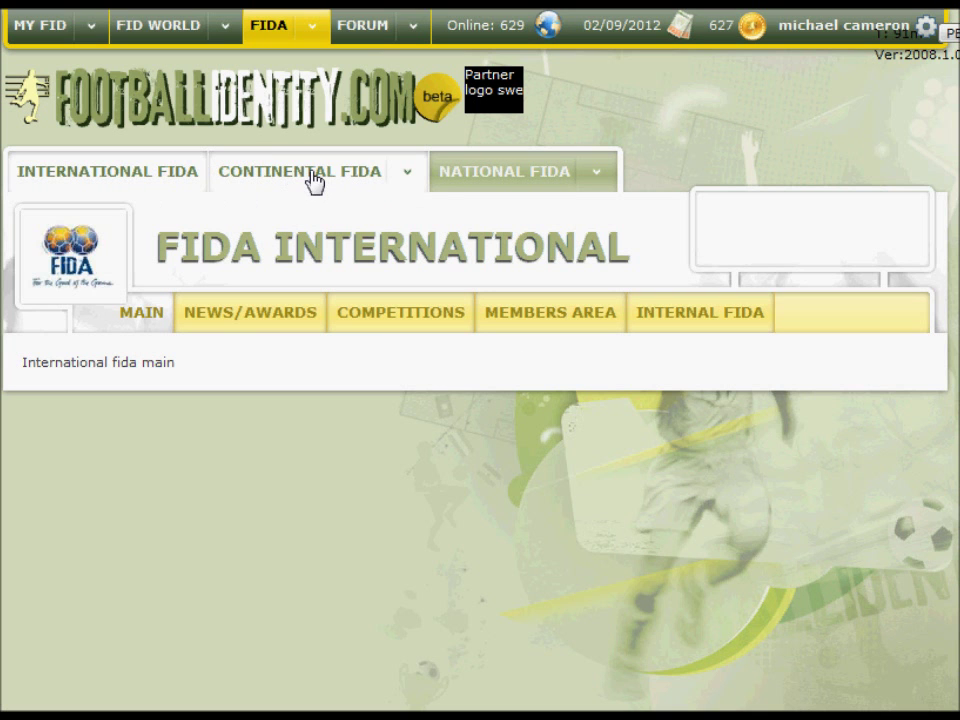
{"action": "left_click", "coordinate": [412, 180]}
{"action": "left_click", "coordinate": [594, 176]}
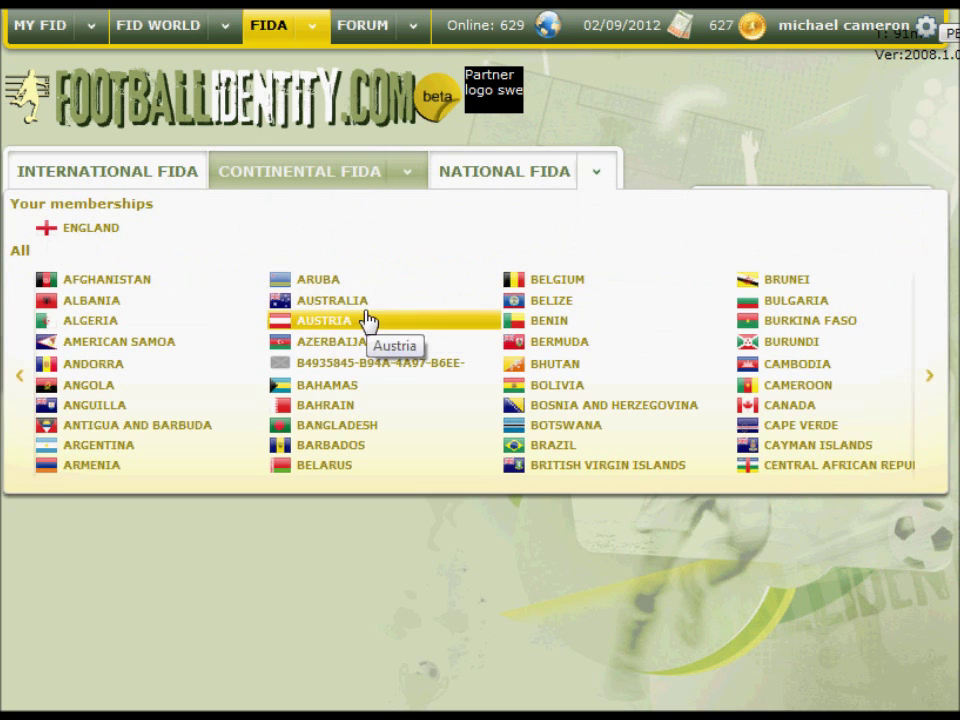
Find Sweden in the national FIDA list, open its page and view the country statistics
{"action": "left_click", "coordinate": [929, 375]}
{"action": "left_click", "coordinate": [929, 375]}
{"action": "left_click", "coordinate": [929, 375]}
{"action": "left_click", "coordinate": [929, 374]}
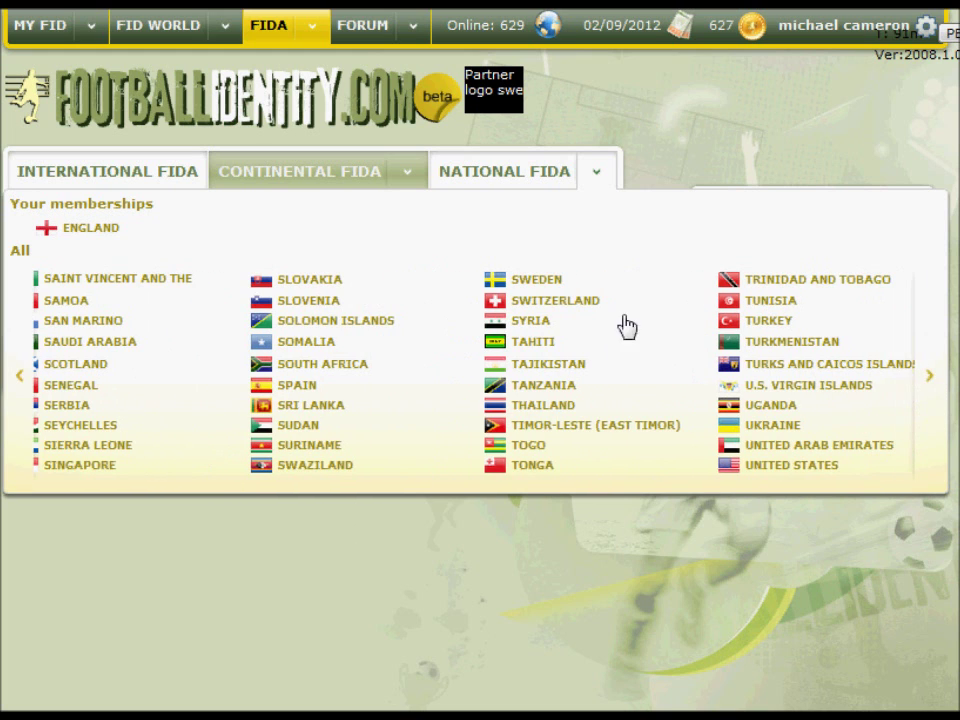
{"action": "left_click", "coordinate": [545, 280]}
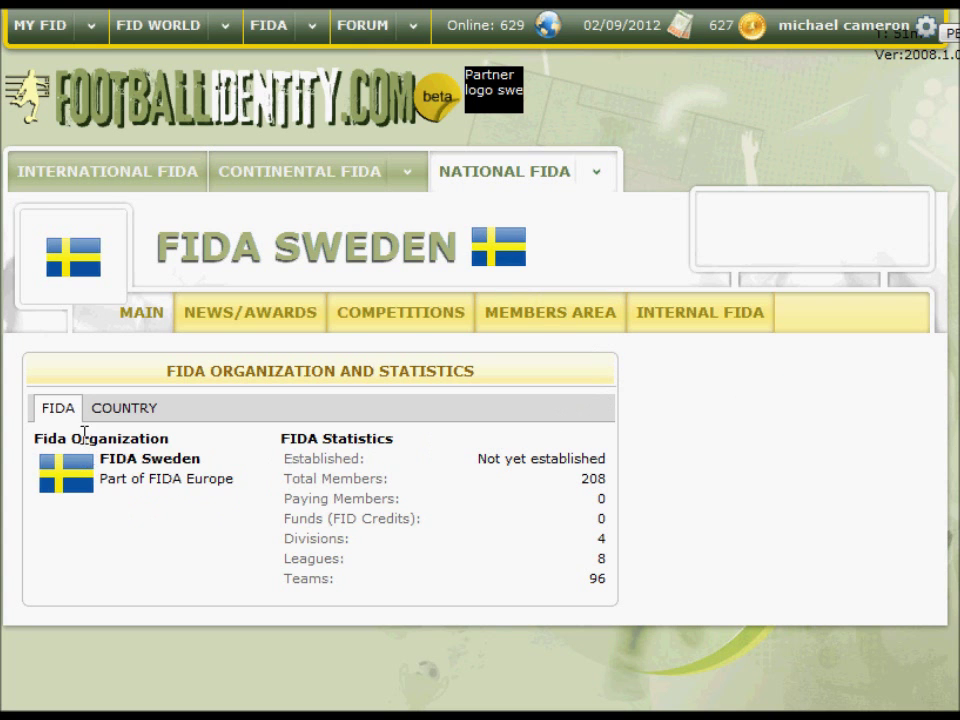
{"action": "left_click", "coordinate": [117, 412]}
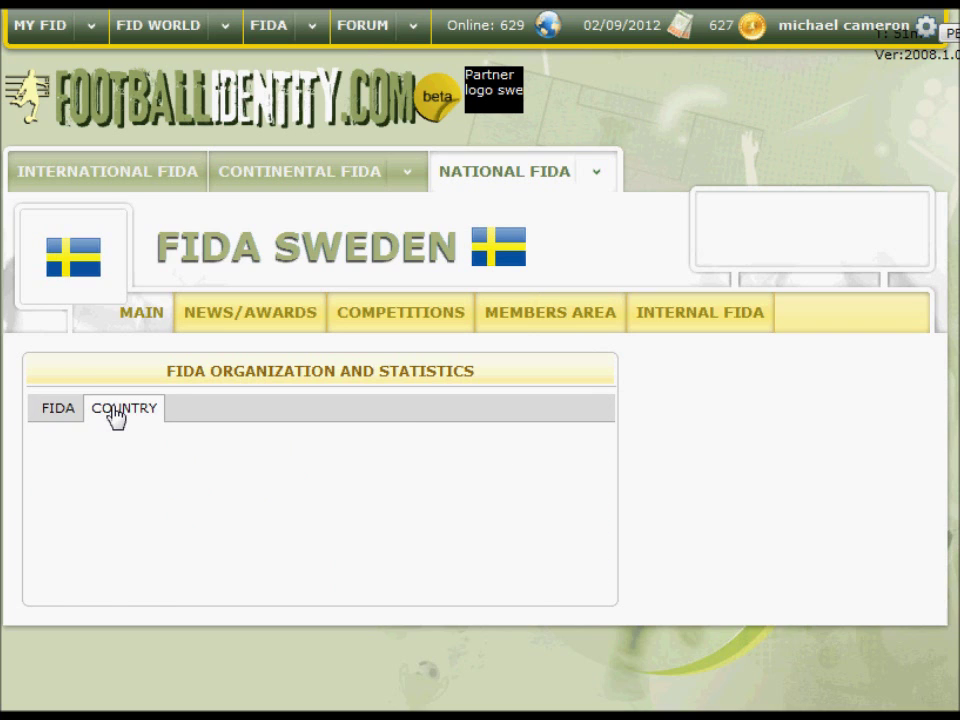
{"action": "scroll", "coordinate": [463, 519], "scroll_direction": "down", "scroll_amount": 3}
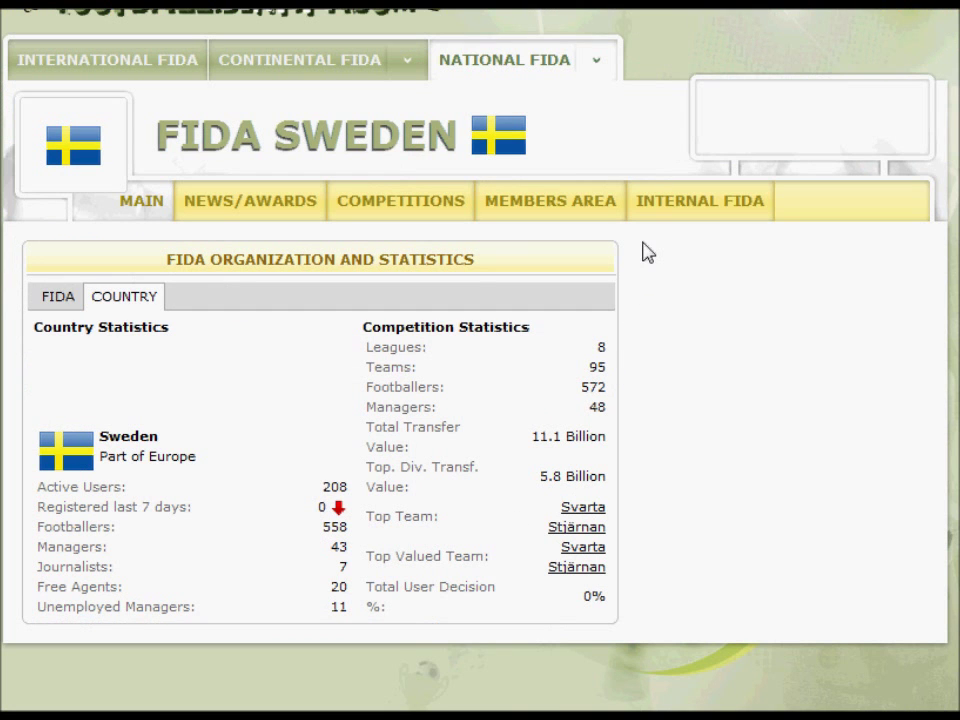
Examine FIDA Sweden's Internal FIDA control room, including its pending actions, history and representatives
{"action": "left_click", "coordinate": [684, 222]}
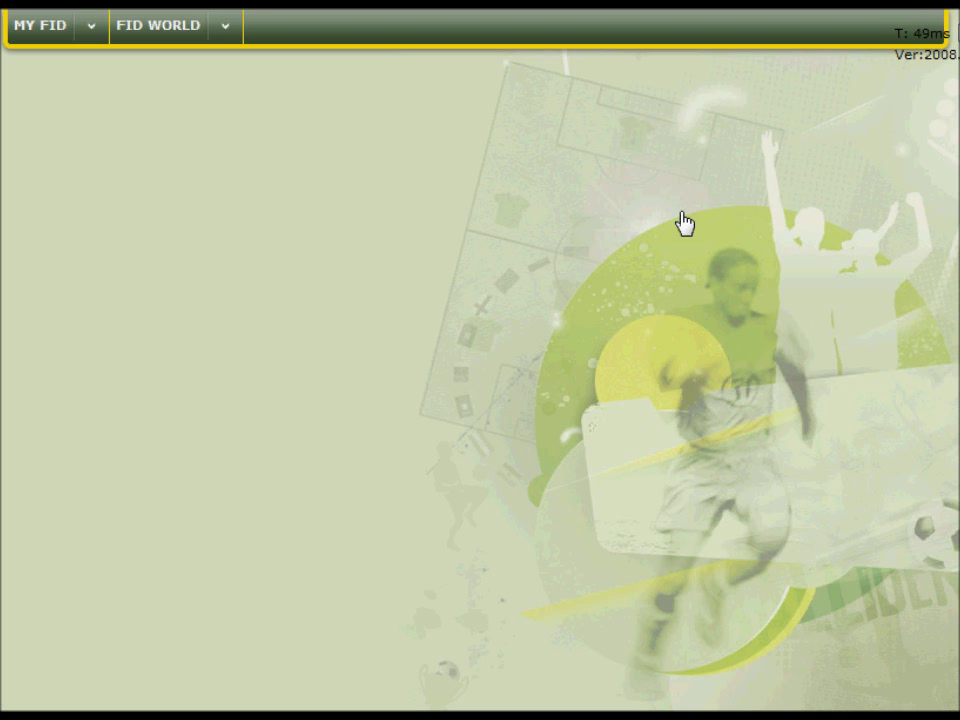
{"action": "scroll", "coordinate": [688, 435], "scroll_direction": "down", "scroll_amount": 6}
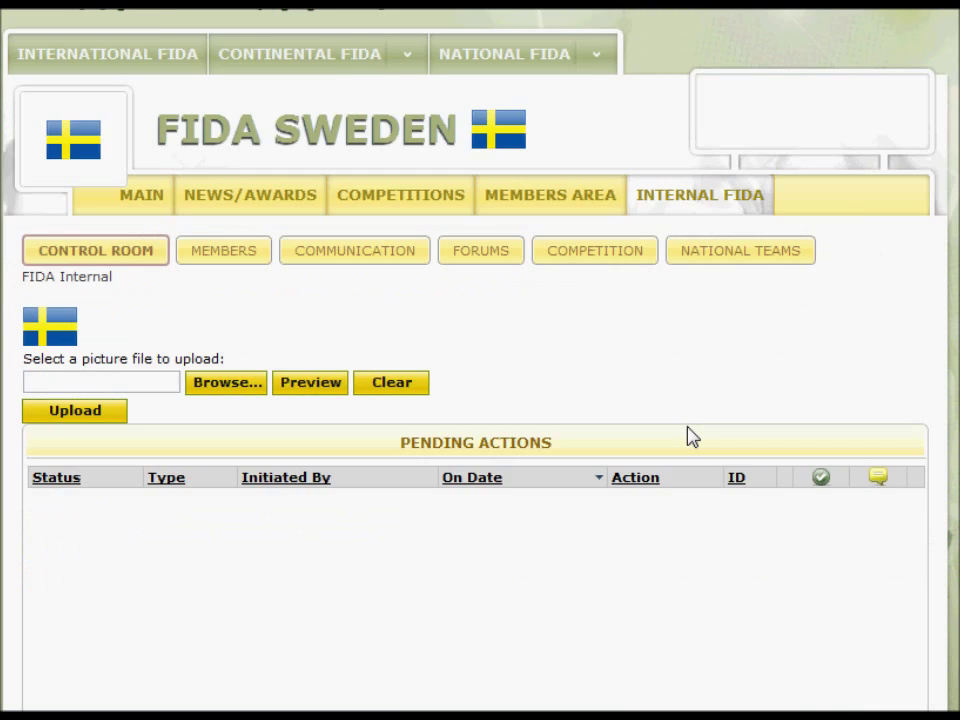
{"action": "scroll", "coordinate": [678, 450], "scroll_direction": "down", "scroll_amount": 8}
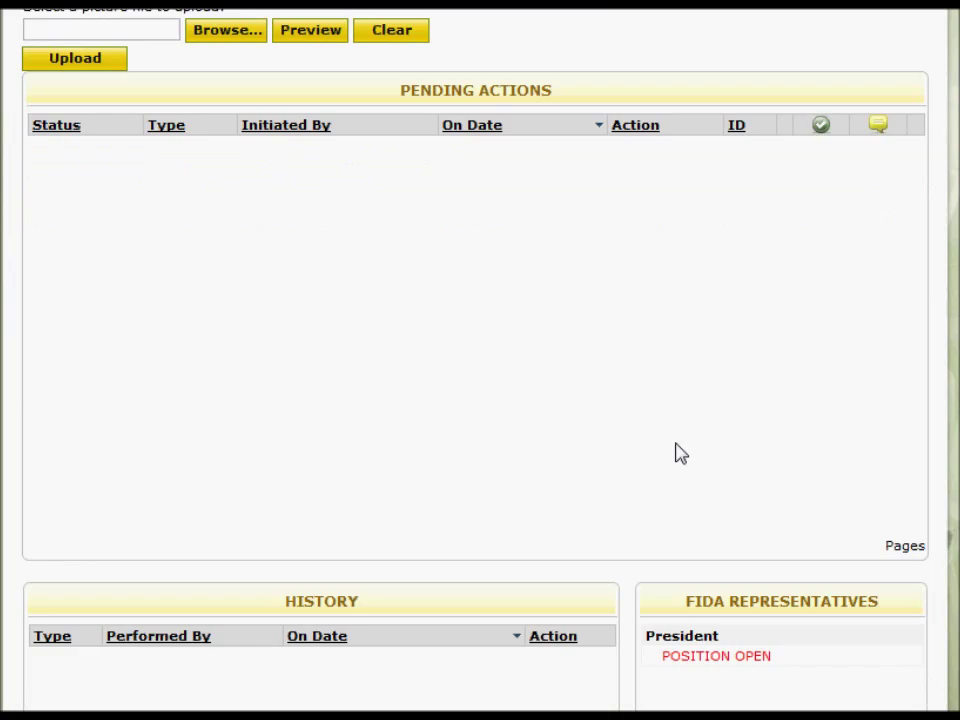
{"action": "scroll", "coordinate": [680, 452], "scroll_direction": "down", "scroll_amount": 5}
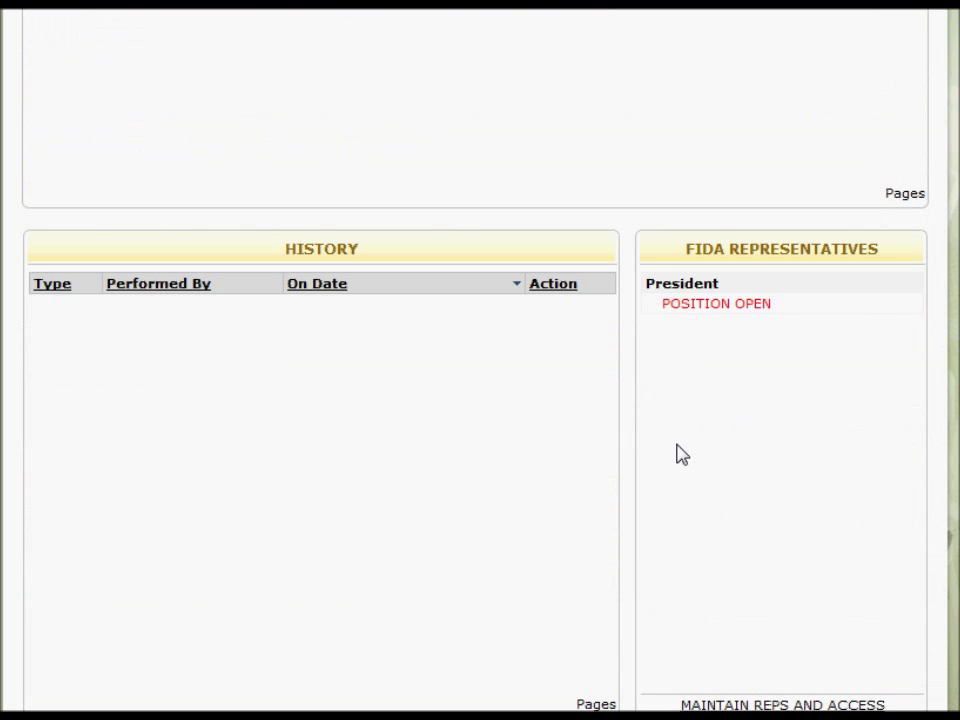
{"action": "scroll", "coordinate": [677, 452], "scroll_direction": "up", "scroll_amount": 15}
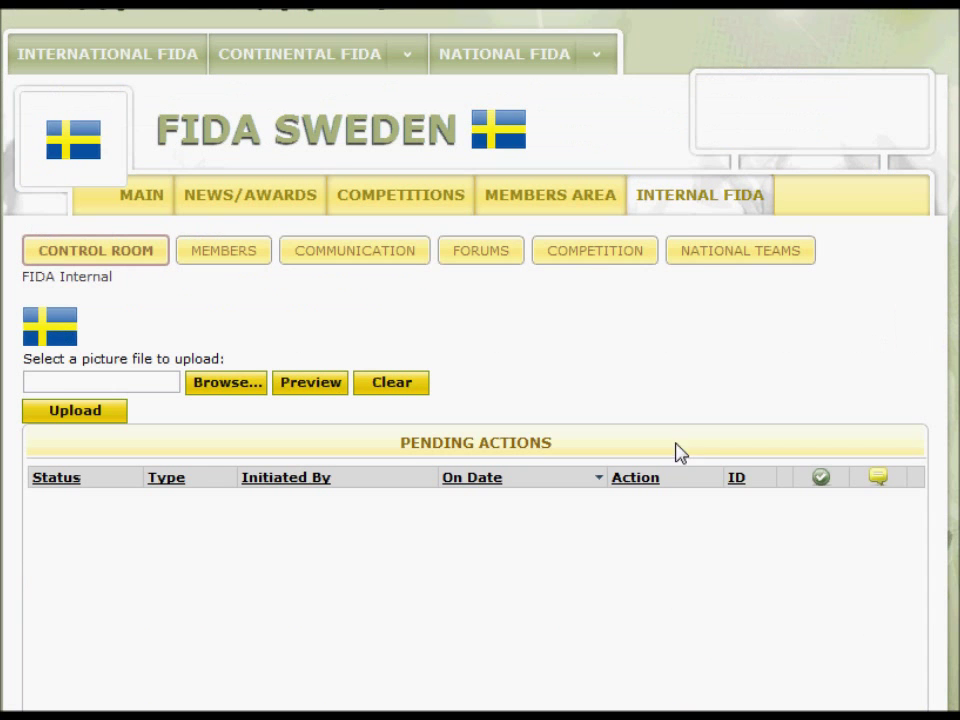
Open the Communication section of FIDA Sweden's Internal FIDA
{"action": "left_click", "coordinate": [364, 254]}
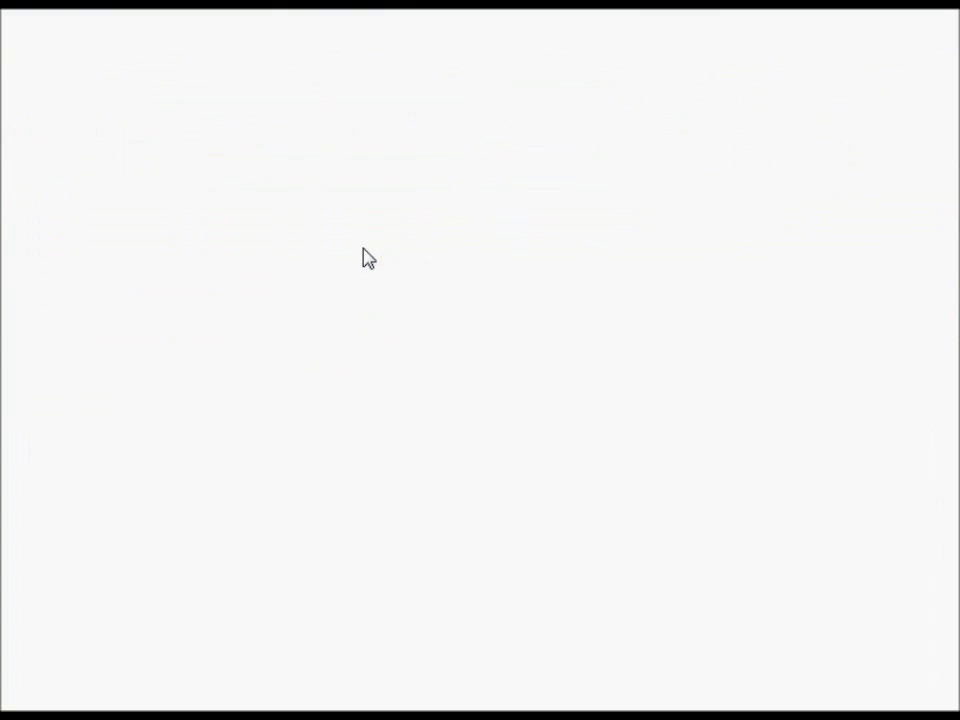